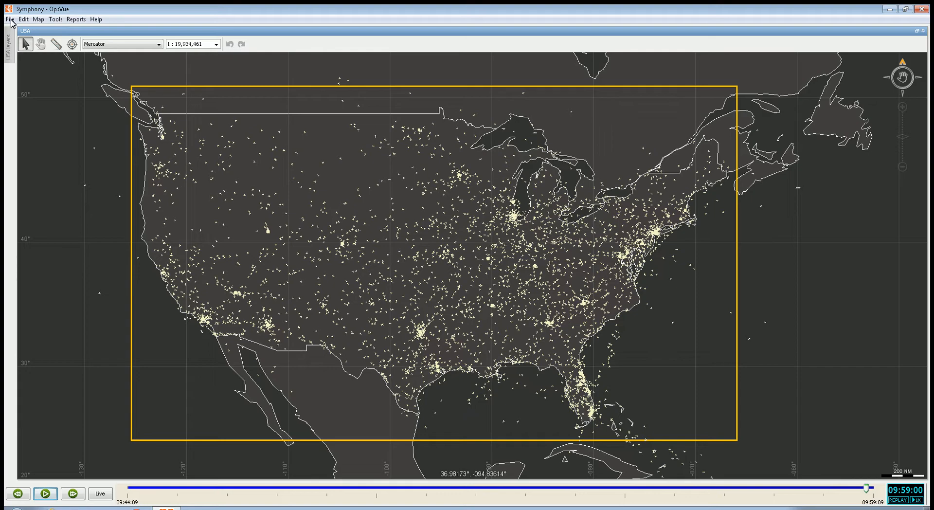
{"action": "left_click", "coordinate": [11, 19]}
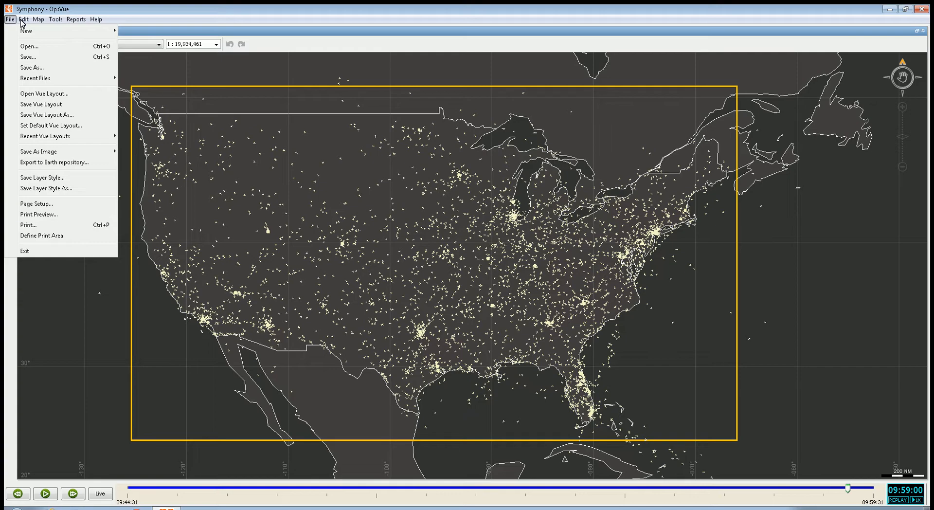
{"action": "mouse_move", "coordinate": [22, 23]}
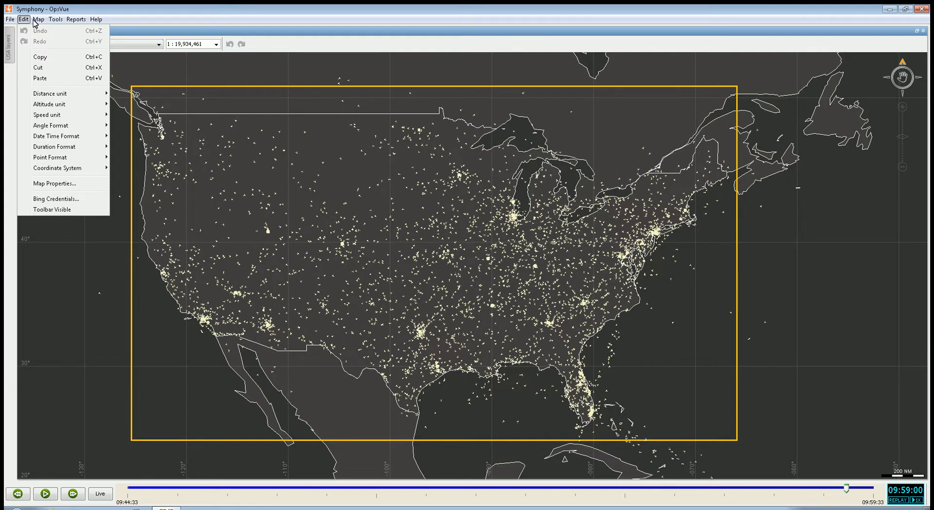
{"action": "mouse_move", "coordinate": [55, 21]}
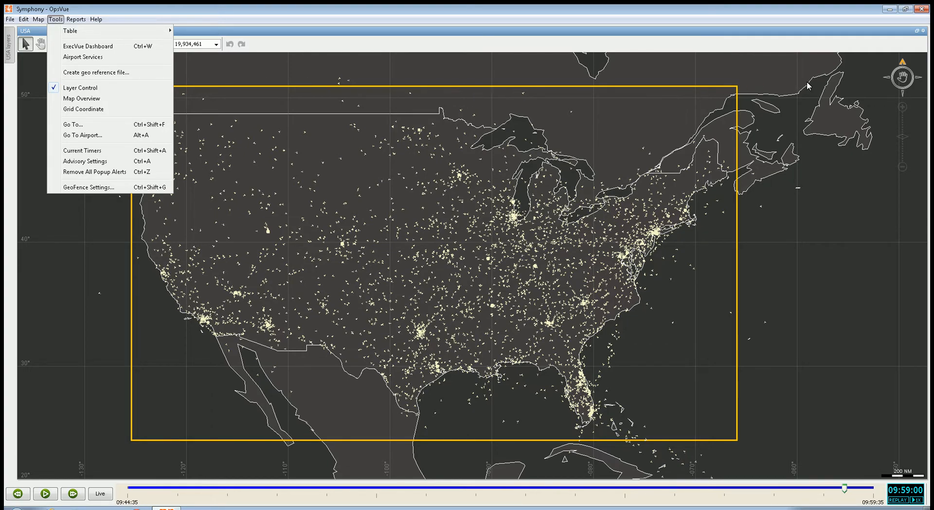
{"action": "left_click", "coordinate": [900, 82]}
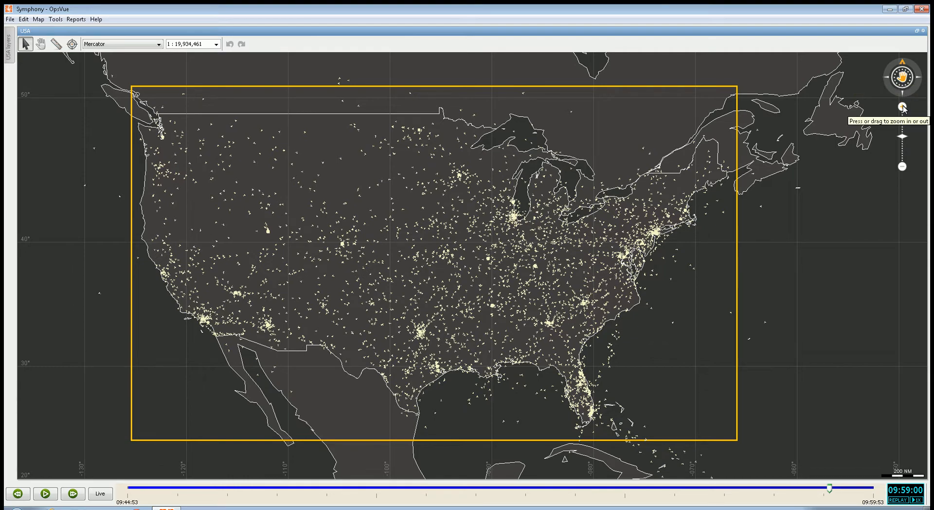
{"action": "left_click", "coordinate": [902, 107]}
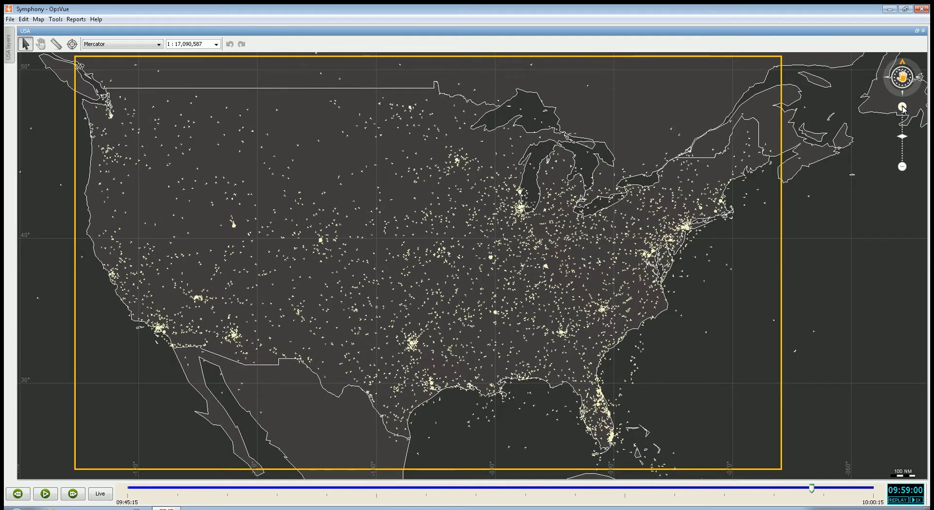
{"action": "left_click", "coordinate": [902, 107]}
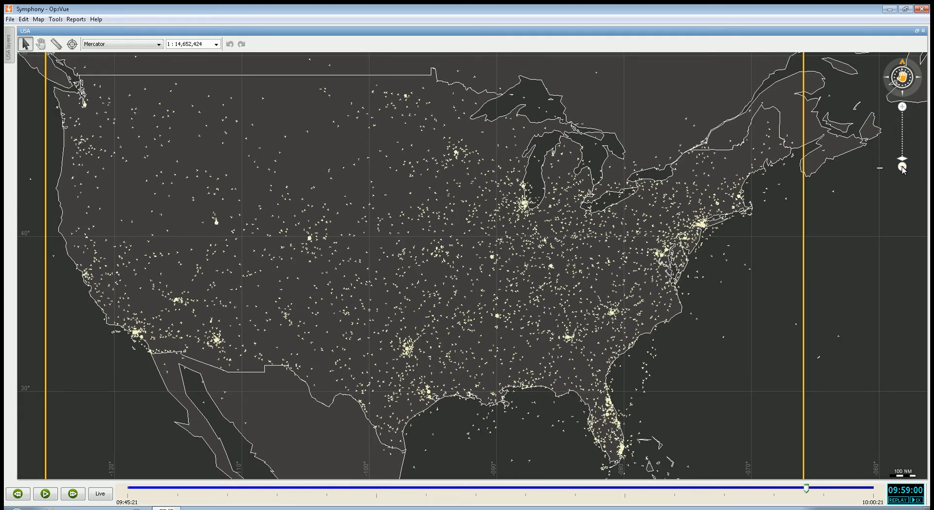
{"action": "left_click", "coordinate": [902, 167]}
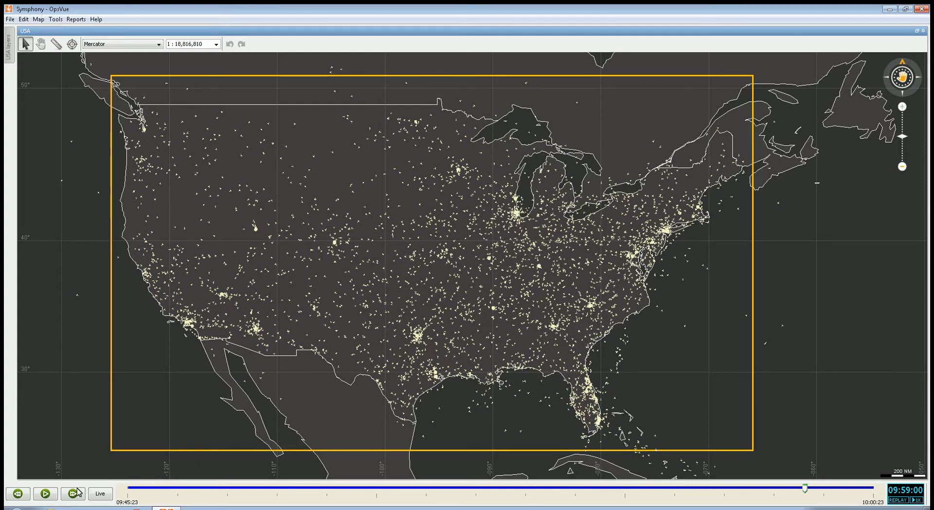
- Switch the paused traffic replay to live data and pause the display again
{"action": "left_click", "coordinate": [46, 493]}
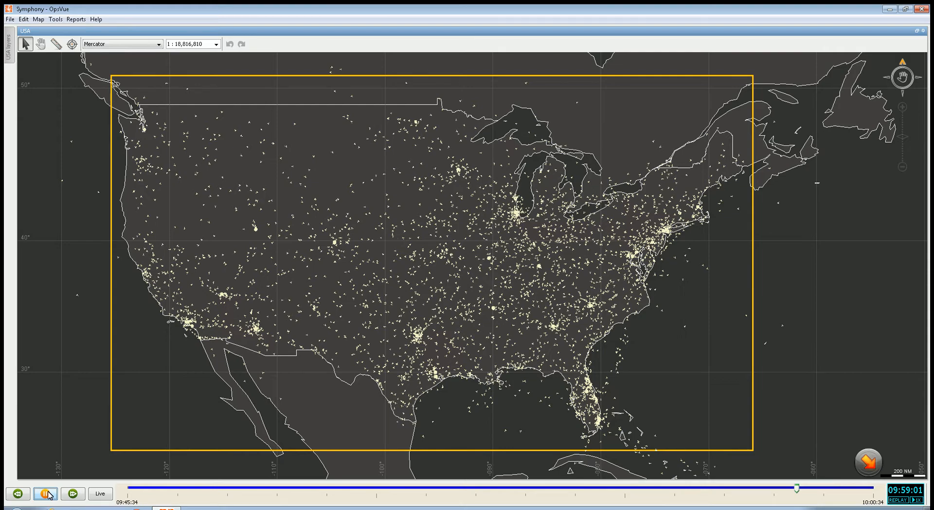
{"action": "left_click", "coordinate": [99, 494]}
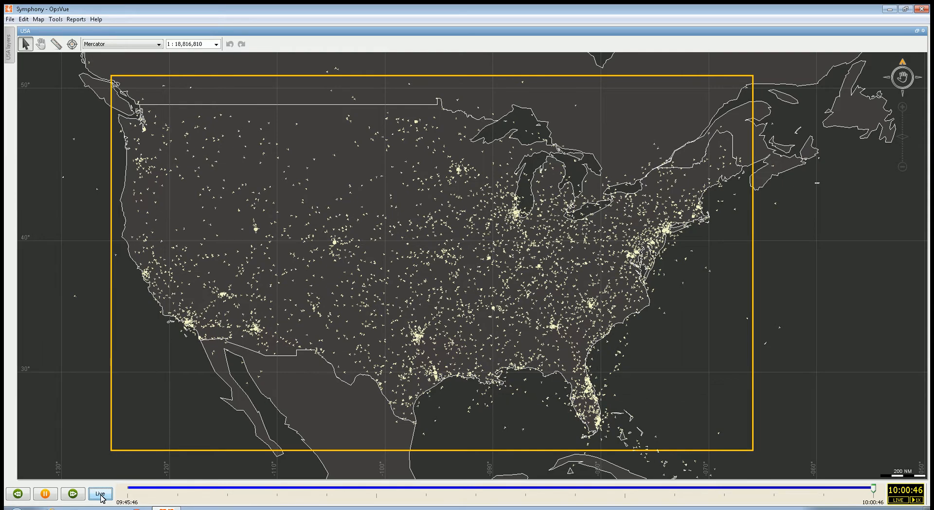
{"action": "left_click", "coordinate": [45, 494]}
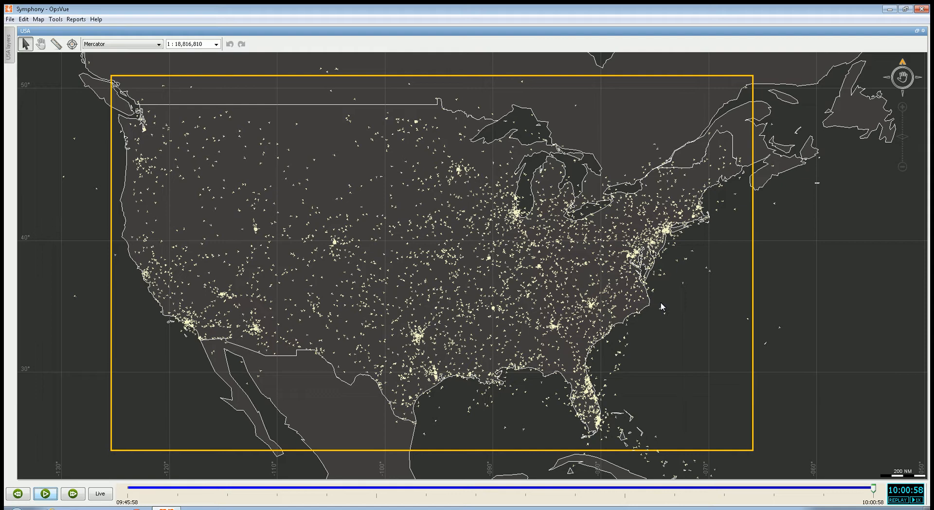
- Review the data fields available for row 1 in the label content settings of flight AAL1227
{"action": "scroll", "coordinate": [660, 304], "scroll_direction": "up", "scroll_amount": 5}
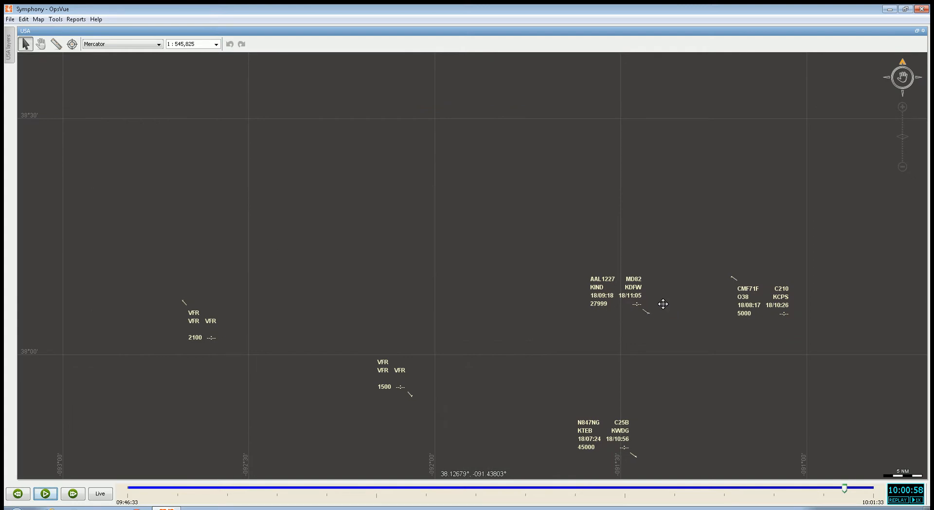
{"action": "mouse_move", "coordinate": [662, 304]}
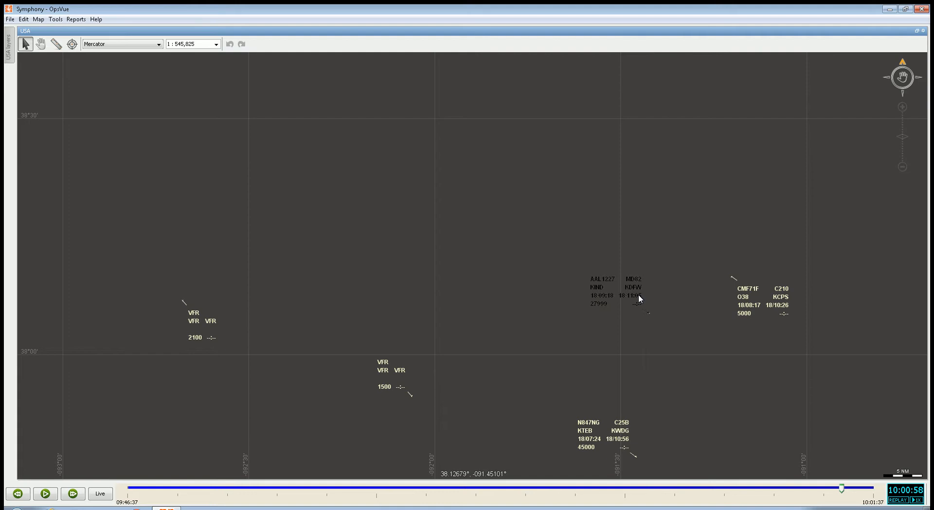
{"action": "right_click", "coordinate": [638, 298]}
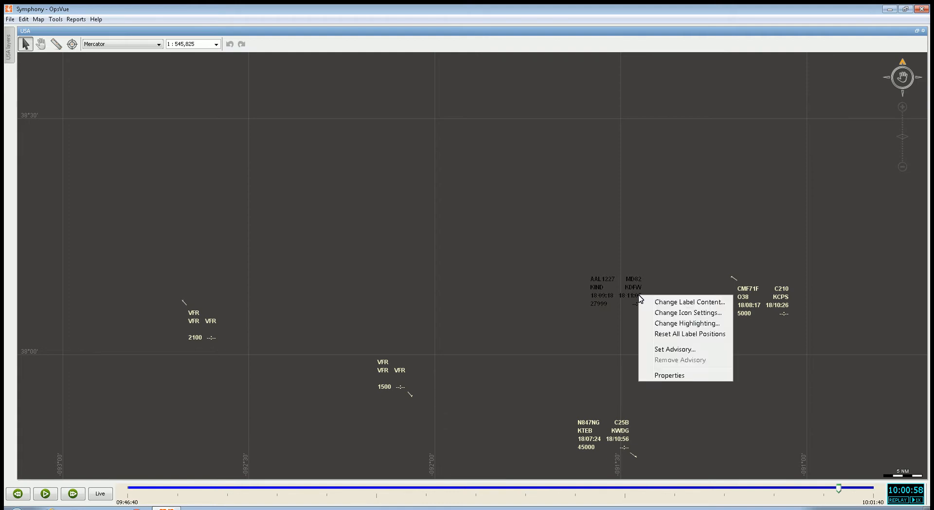
{"action": "left_click", "coordinate": [669, 302]}
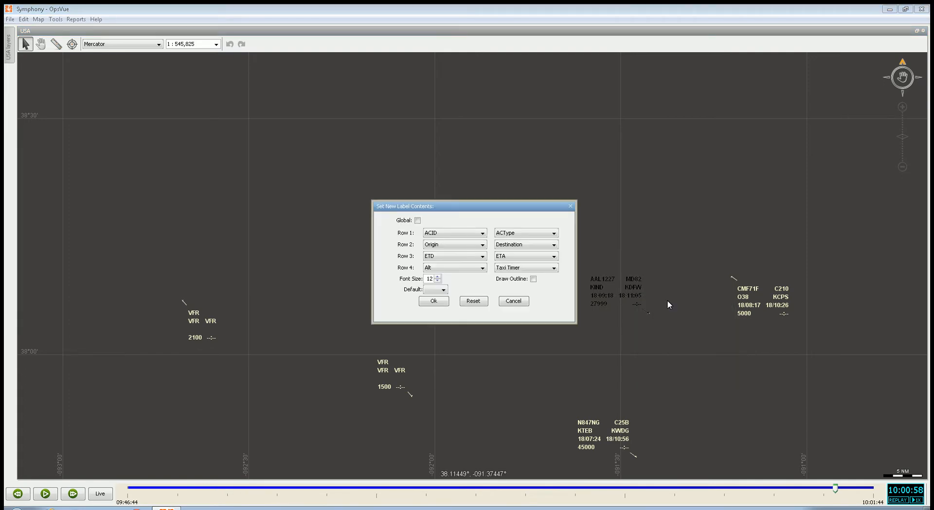
{"action": "left_click", "coordinate": [482, 233]}
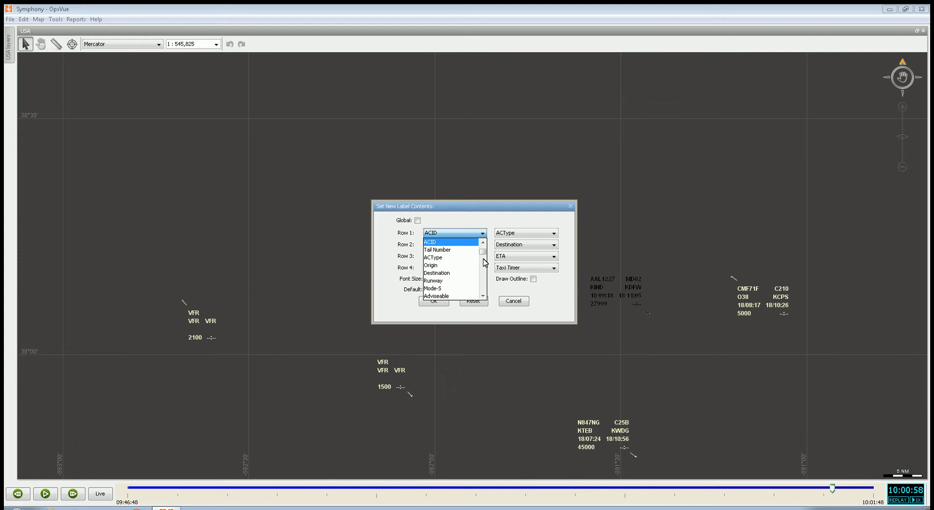
{"action": "scroll", "coordinate": [483, 259], "scroll_direction": "down", "scroll_amount": 2}
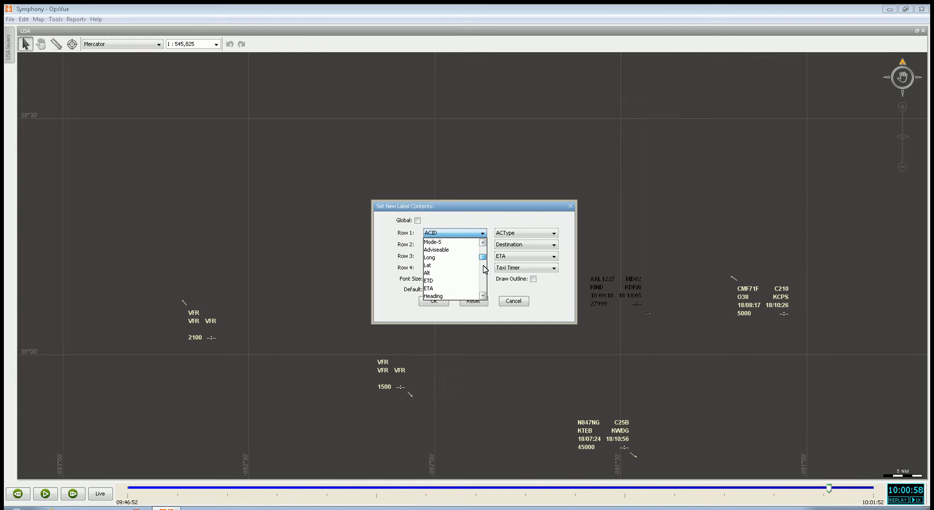
{"action": "left_click_drag", "start_coordinate": [483, 266], "coordinate": [484, 293]}
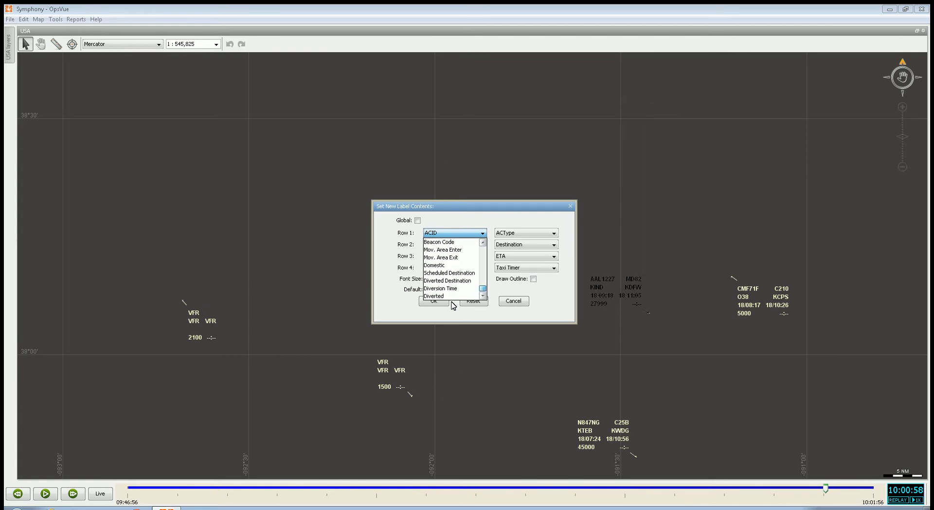
{"action": "left_click", "coordinate": [437, 304]}
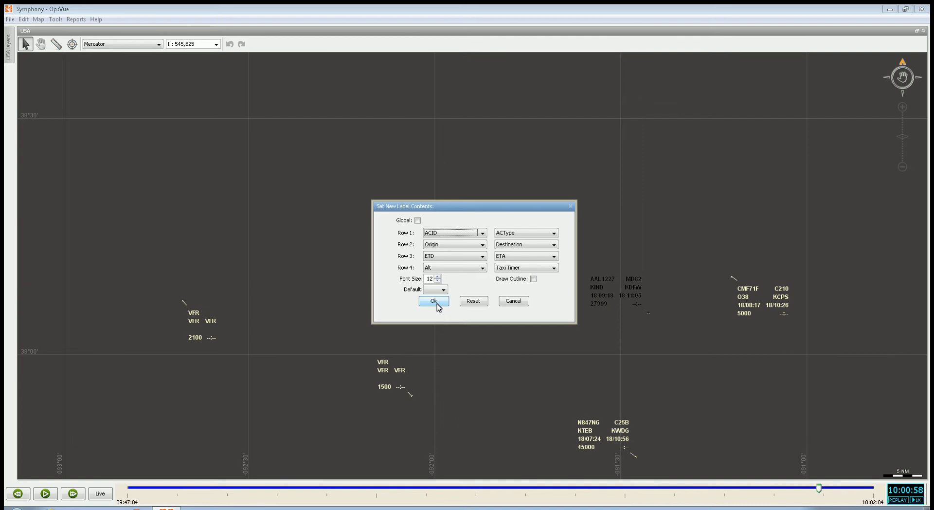
{"action": "left_click", "coordinate": [433, 301]}
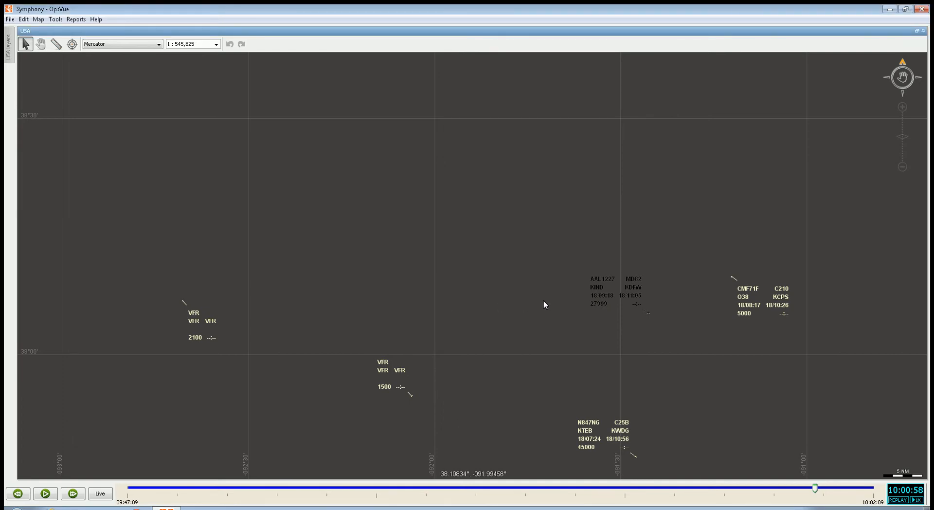
- Change the flight icons to the Aircraft shape with a larger icon size
{"action": "right_click", "coordinate": [595, 290]}
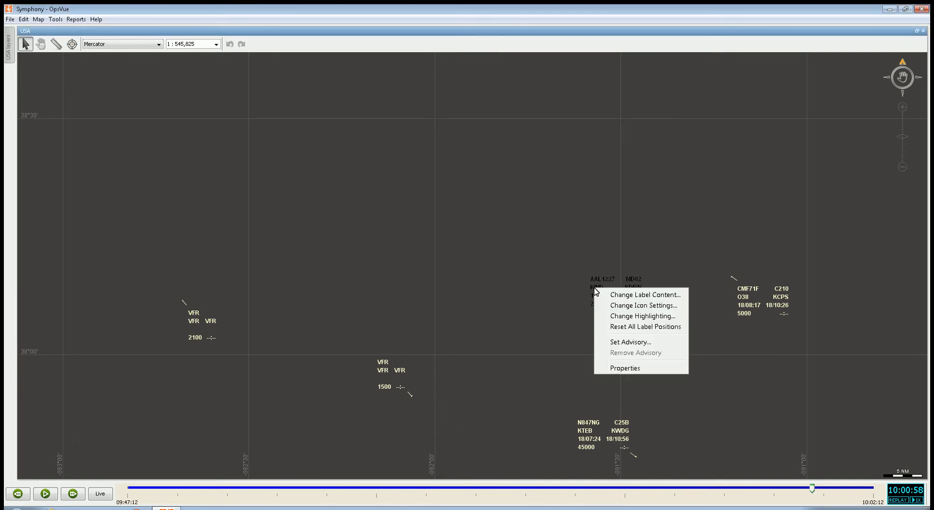
{"action": "left_click", "coordinate": [616, 305]}
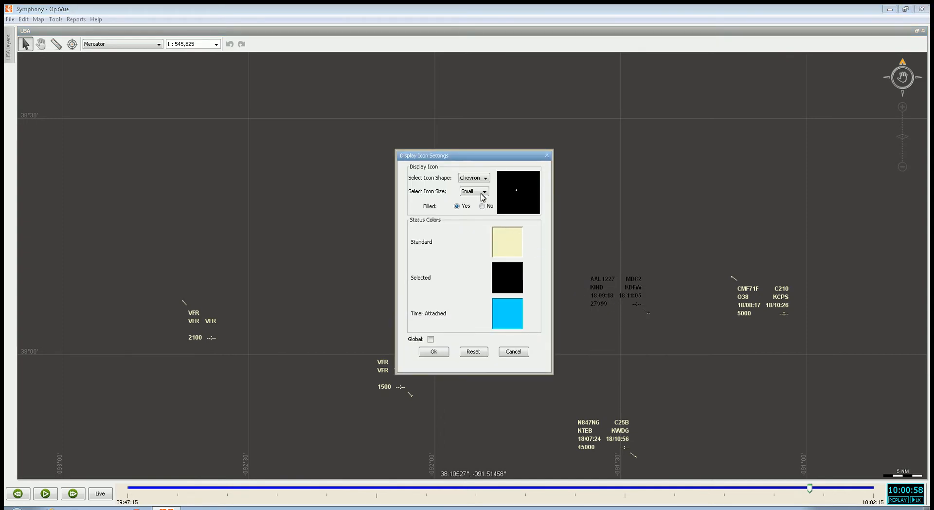
{"action": "left_click", "coordinate": [473, 179]}
{"action": "left_click", "coordinate": [471, 193]}
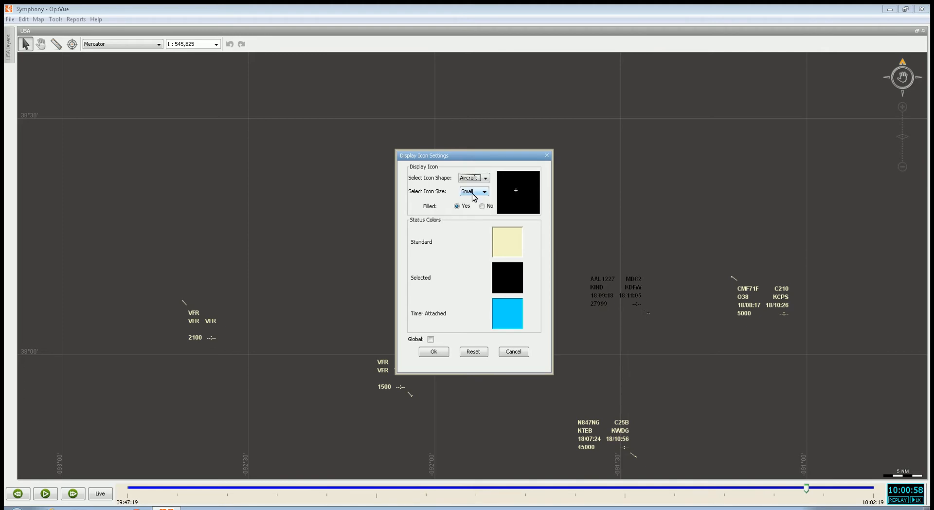
{"action": "left_click", "coordinate": [472, 193]}
{"action": "left_click", "coordinate": [472, 208]}
{"action": "left_click", "coordinate": [433, 351]}
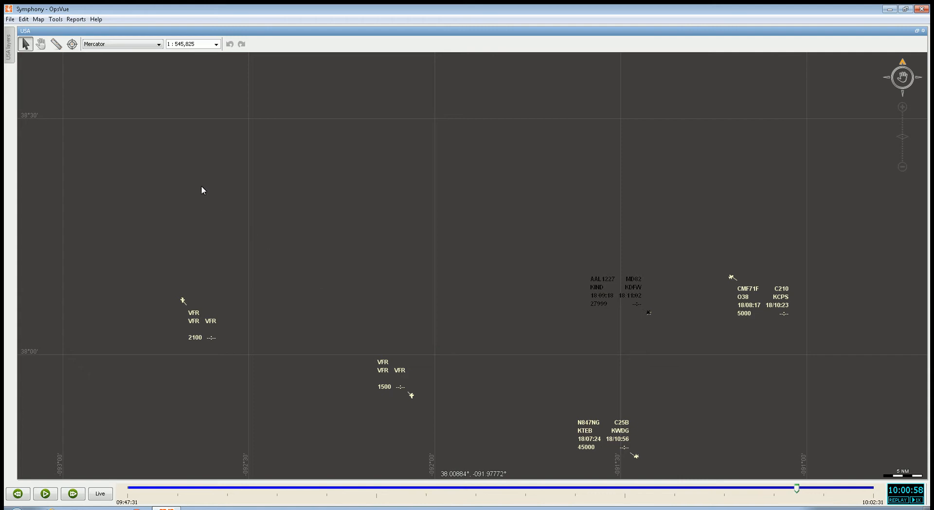
- Go to airport ORD by its code and zoom in to a scale of 1:20,867
{"action": "left_click", "coordinate": [55, 19]}
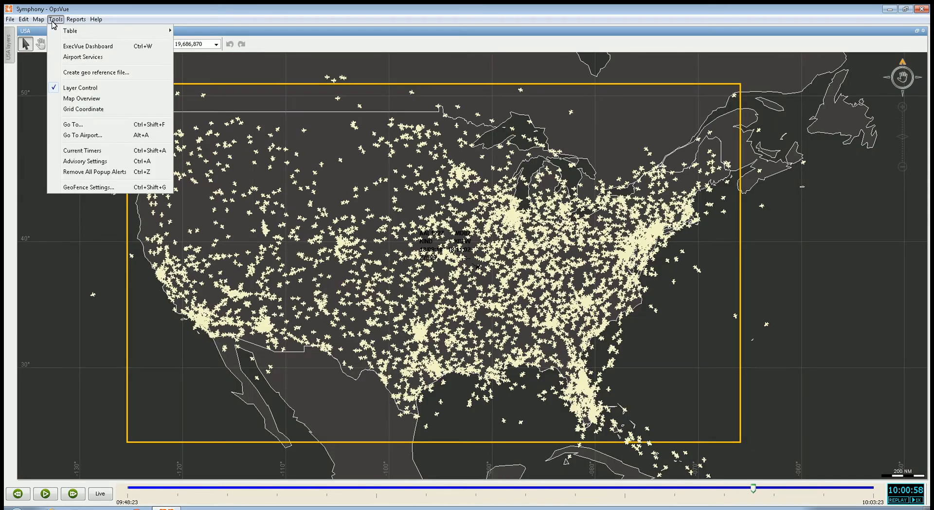
{"action": "left_click", "coordinate": [75, 135]}
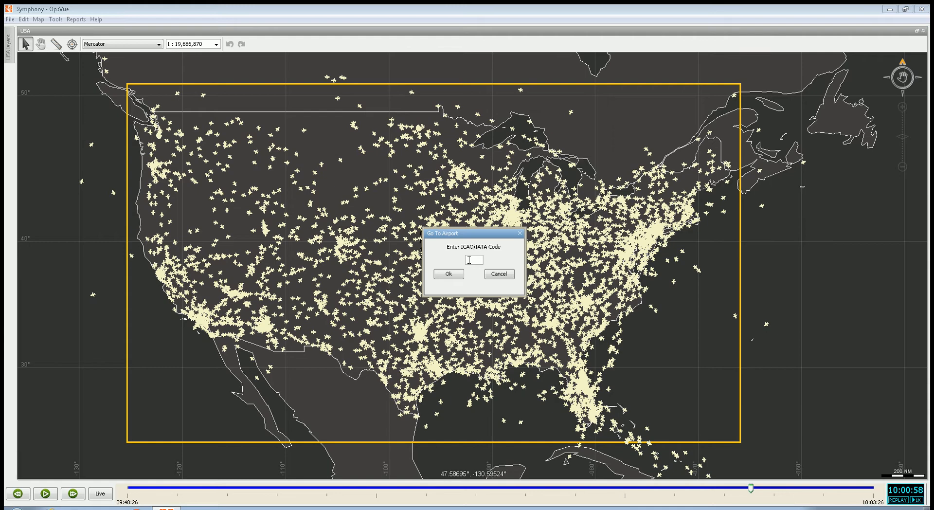
{"action": "type", "text": "kord"}
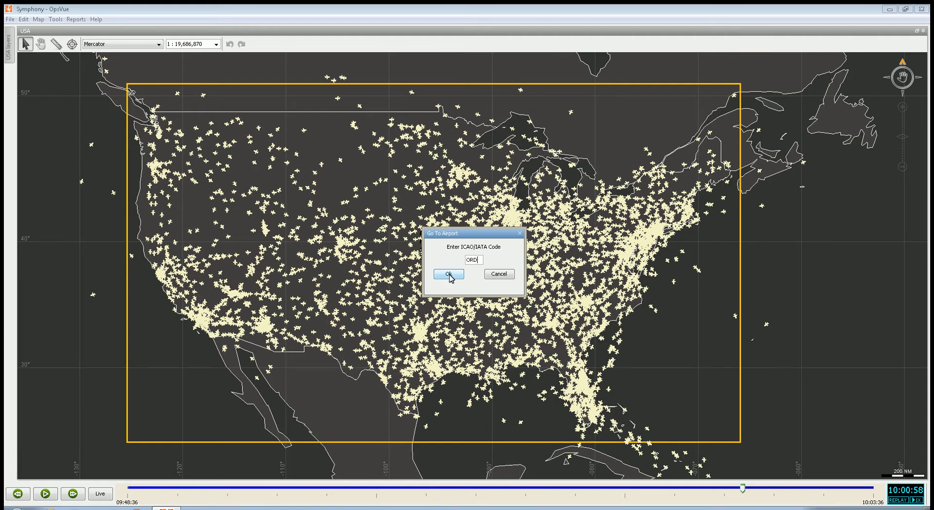
{"action": "left_click", "coordinate": [448, 273]}
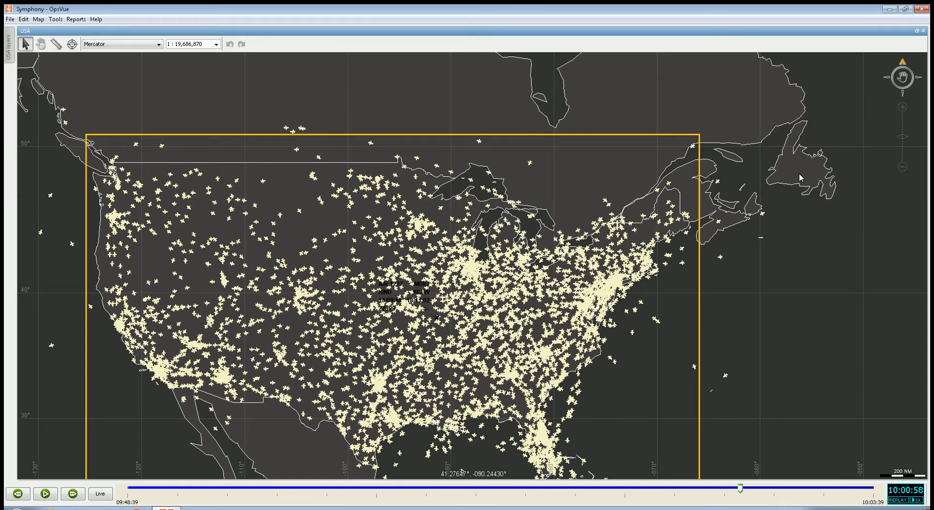
{"action": "left_click", "coordinate": [901, 106]}
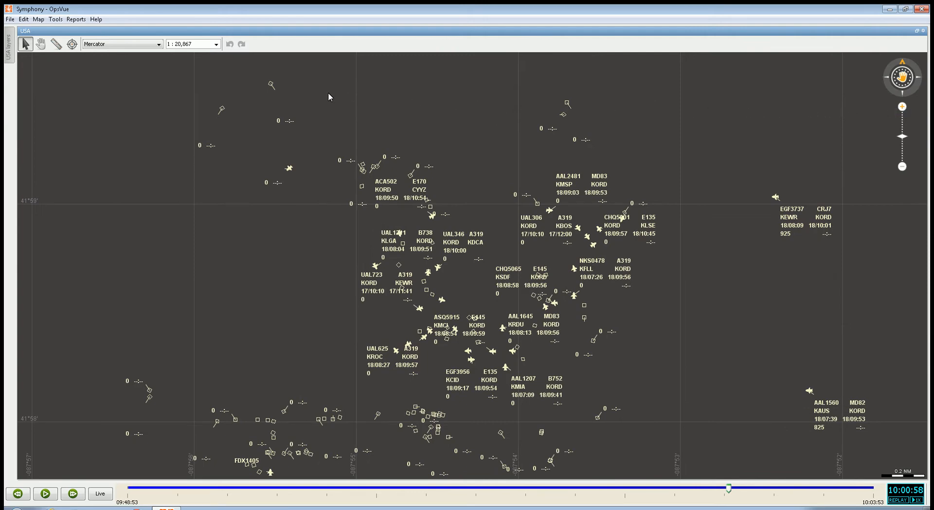
- Add the Bing Maps Roads layer as the background of the airport map
{"action": "left_click", "coordinate": [40, 20]}
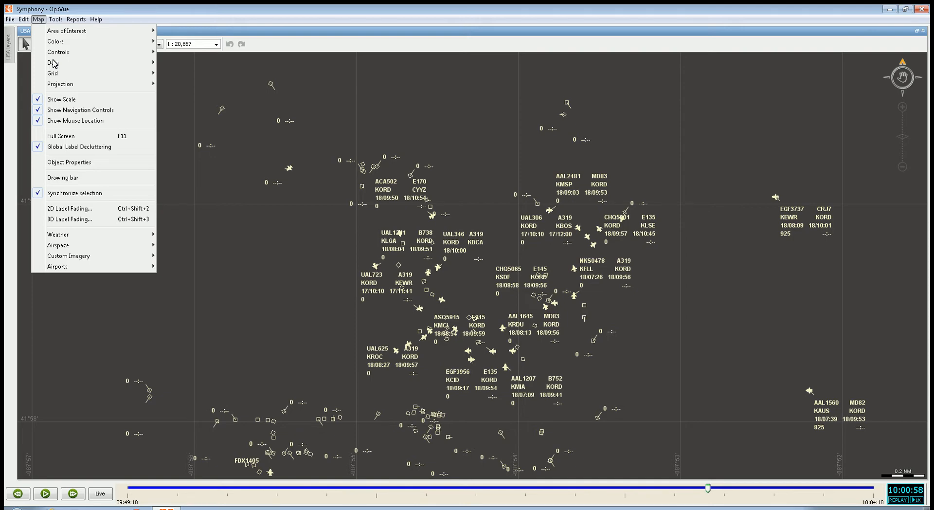
{"action": "mouse_move", "coordinate": [54, 64]}
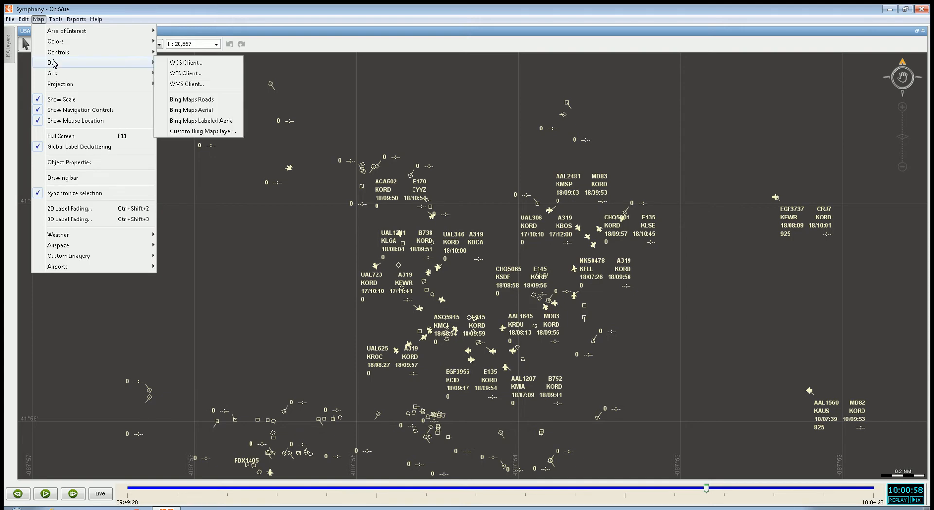
{"action": "left_click", "coordinate": [176, 101]}
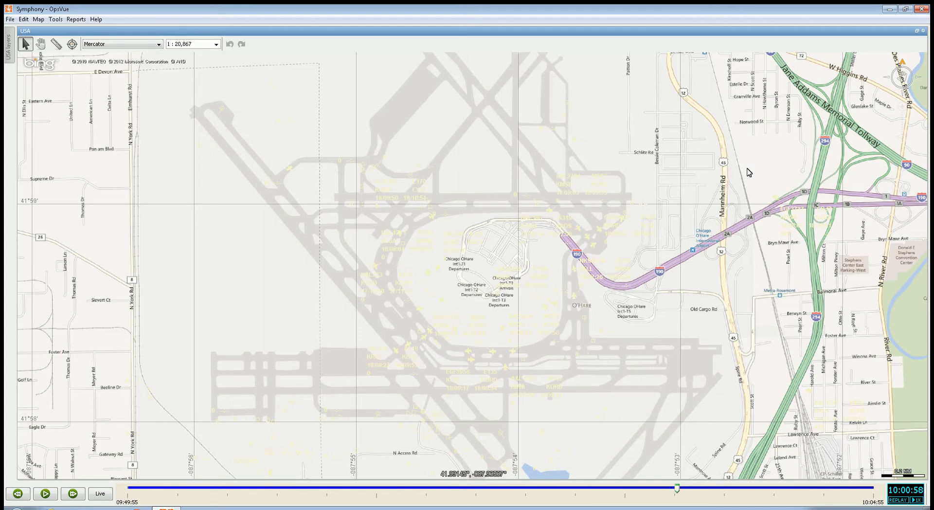
- Add Bing Maps Aerial imagery to the airport map at a scale of 1:34,414
{"action": "left_click", "coordinate": [901, 166]}
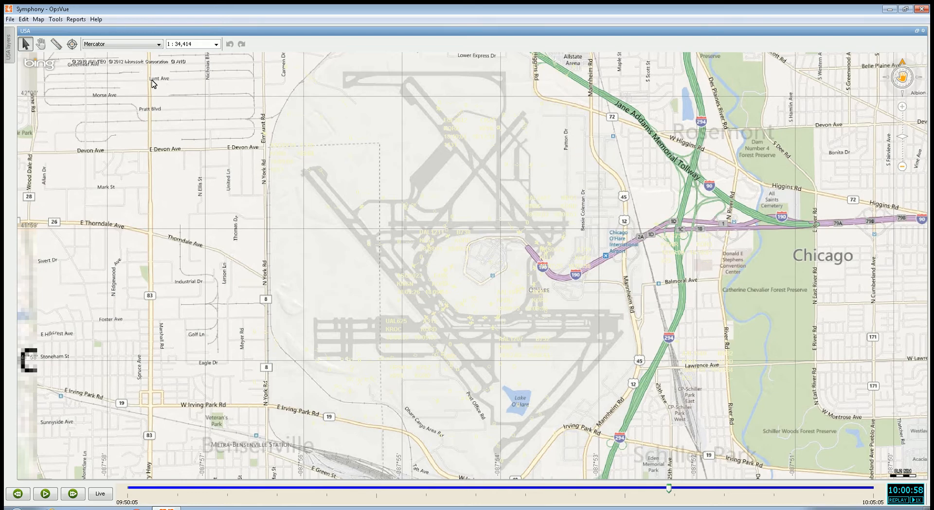
{"action": "left_click", "coordinate": [39, 19]}
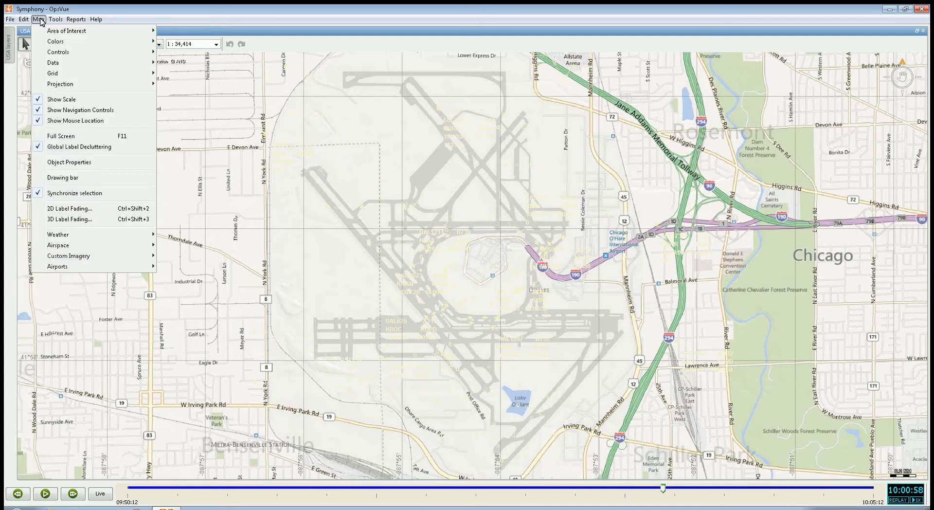
{"action": "left_click", "coordinate": [52, 63]}
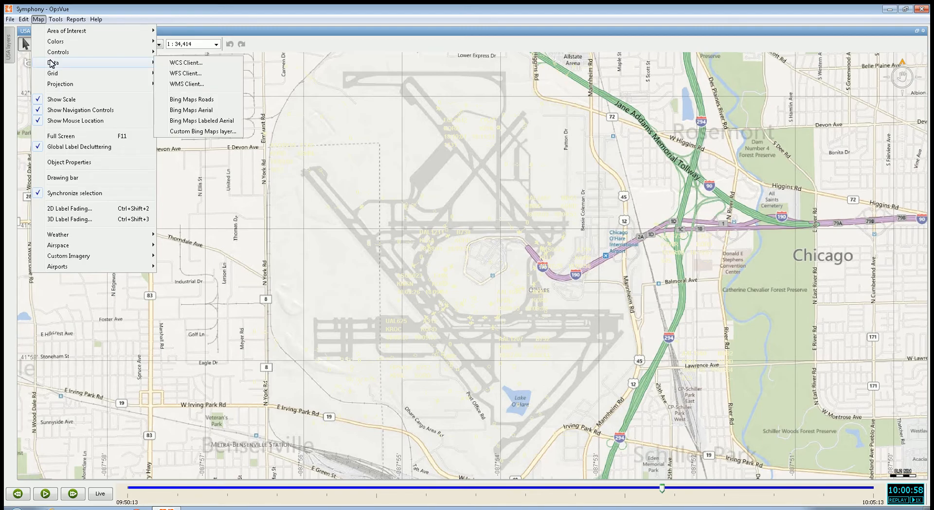
{"action": "left_click", "coordinate": [190, 113]}
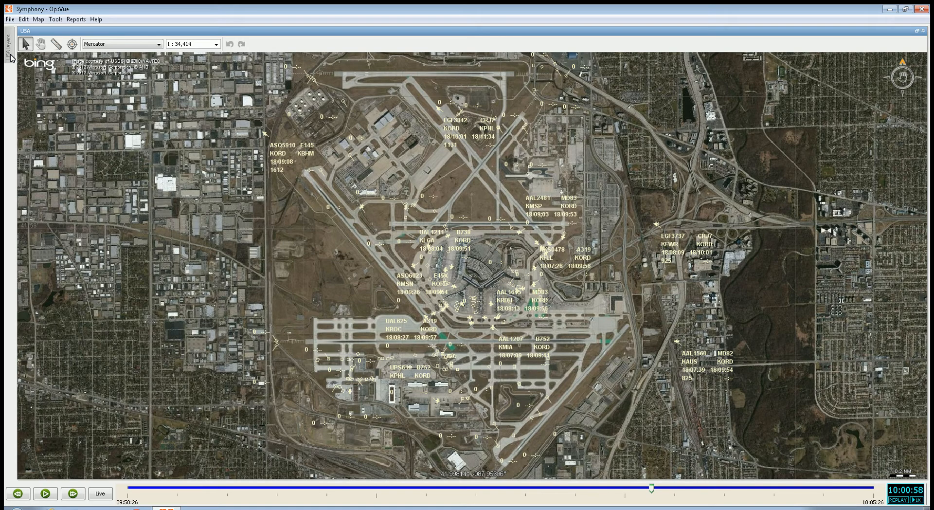
- Set the BingMaps Aerial layer's transparency and brightness both to about 50%
{"action": "mouse_move", "coordinate": [10, 54]}
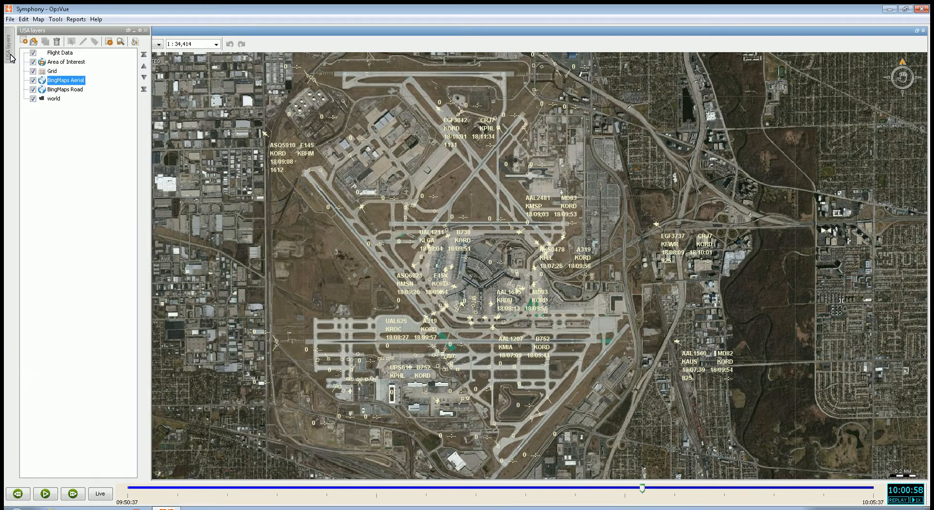
{"action": "right_click", "coordinate": [55, 81]}
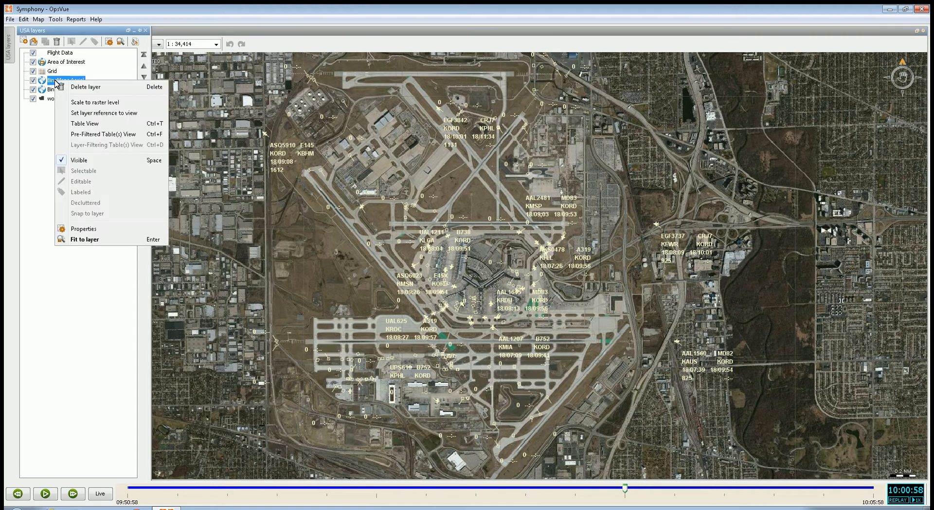
{"action": "left_click", "coordinate": [84, 229]}
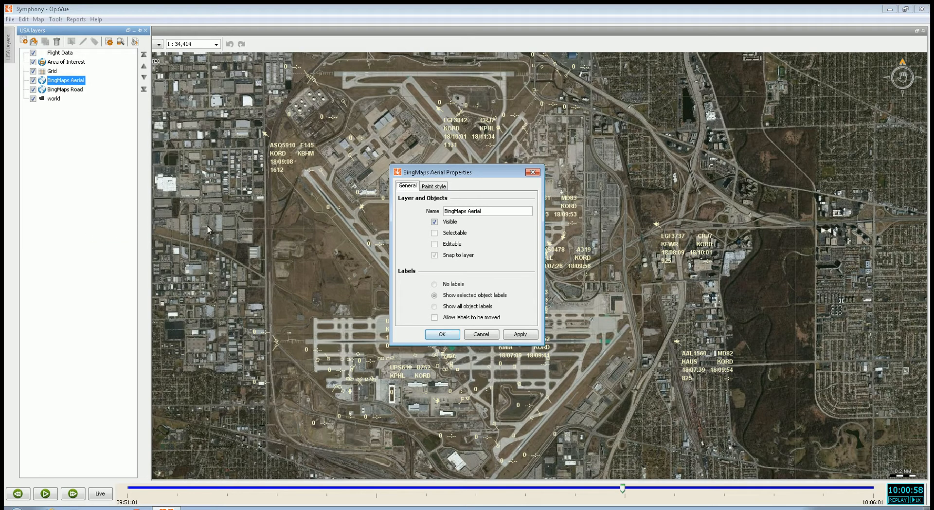
{"action": "left_click", "coordinate": [432, 187]}
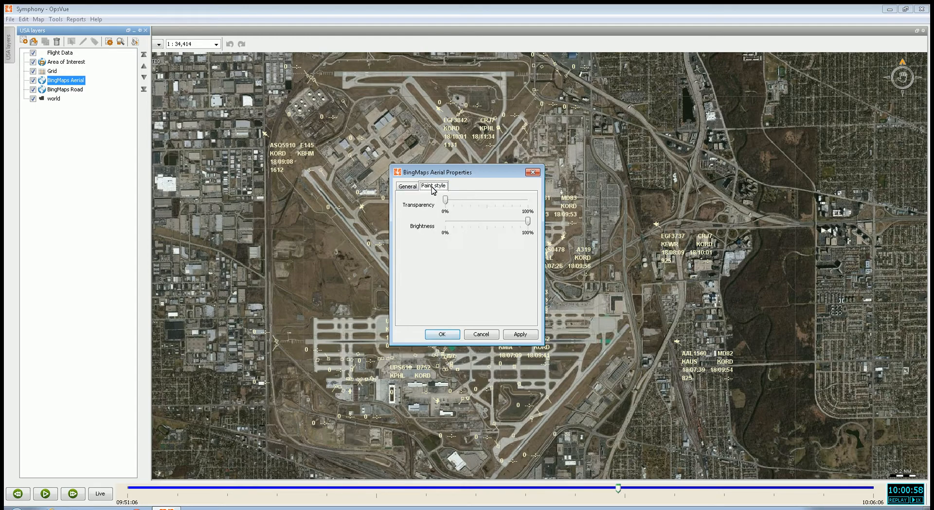
{"action": "left_click", "coordinate": [485, 203]}
{"action": "left_click", "coordinate": [527, 221]}
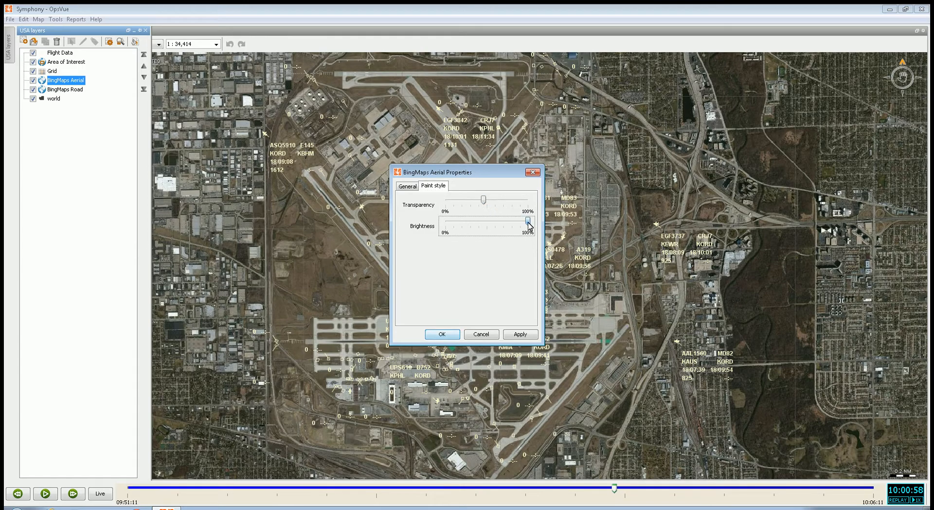
{"action": "left_click_drag", "start_coordinate": [528, 224], "coordinate": [484, 223]}
{"action": "left_click", "coordinate": [441, 333]}
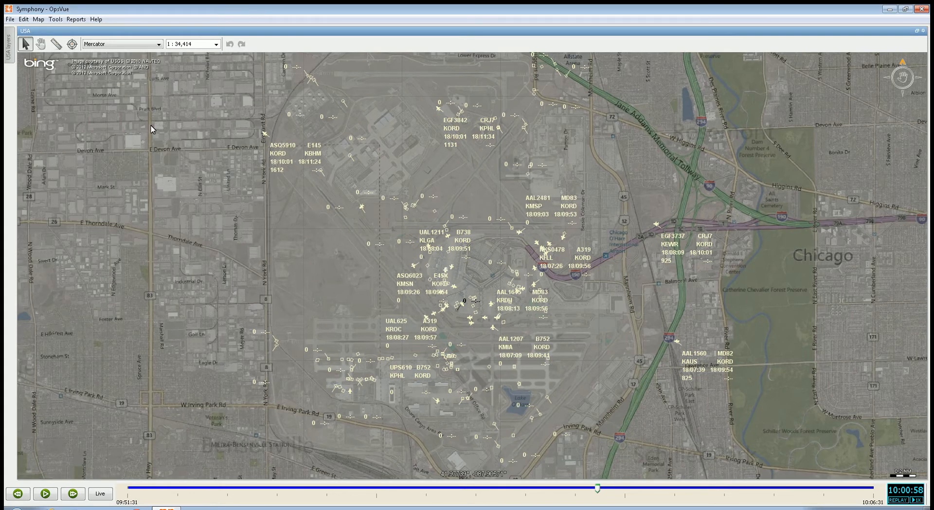
- Rename the USA map as ORD
{"action": "left_click", "coordinate": [24, 20]}
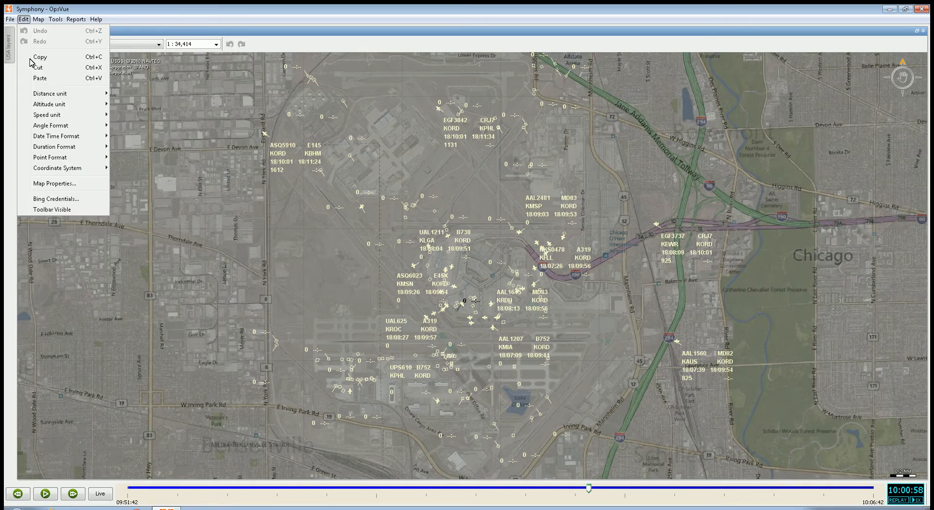
{"action": "left_click", "coordinate": [61, 184]}
{"action": "type", "text": "ORD"}
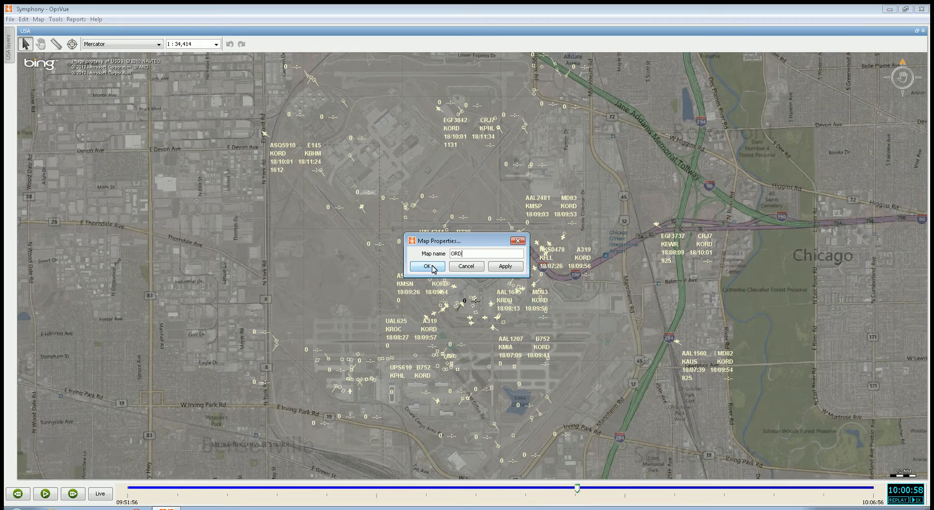
{"action": "left_click", "coordinate": [427, 266]}
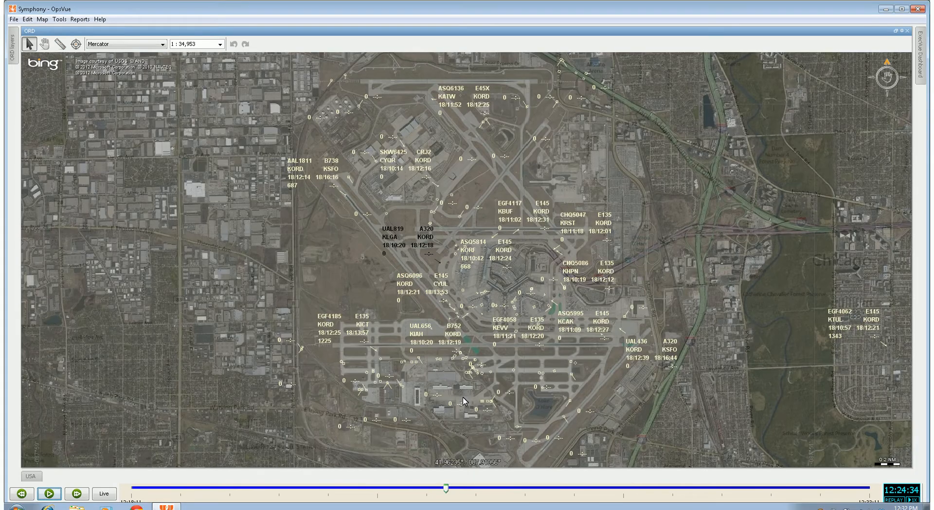
- Add an airport highlighting rule that colors flights with origin ORD blue
{"action": "right_click", "coordinate": [394, 251]}
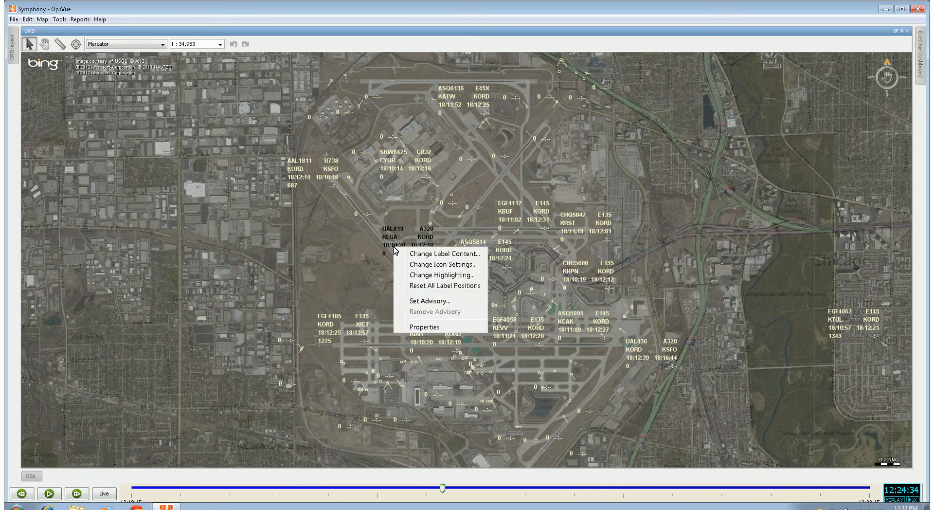
{"action": "left_click", "coordinate": [420, 275]}
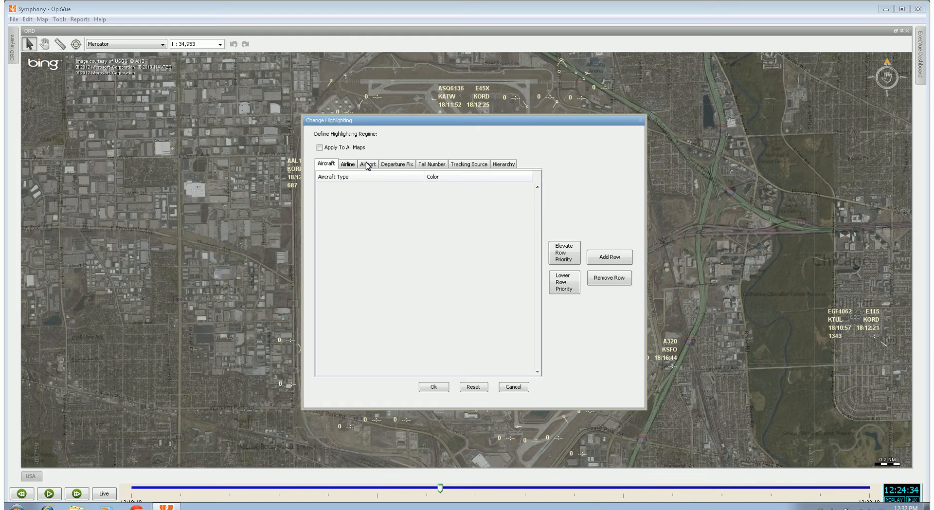
{"action": "left_click", "coordinate": [367, 165]}
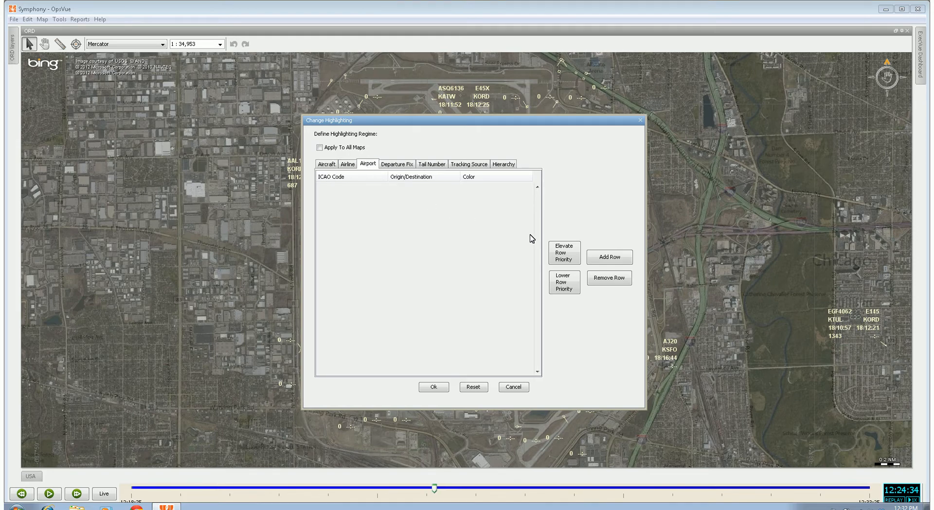
{"action": "left_click", "coordinate": [620, 258]}
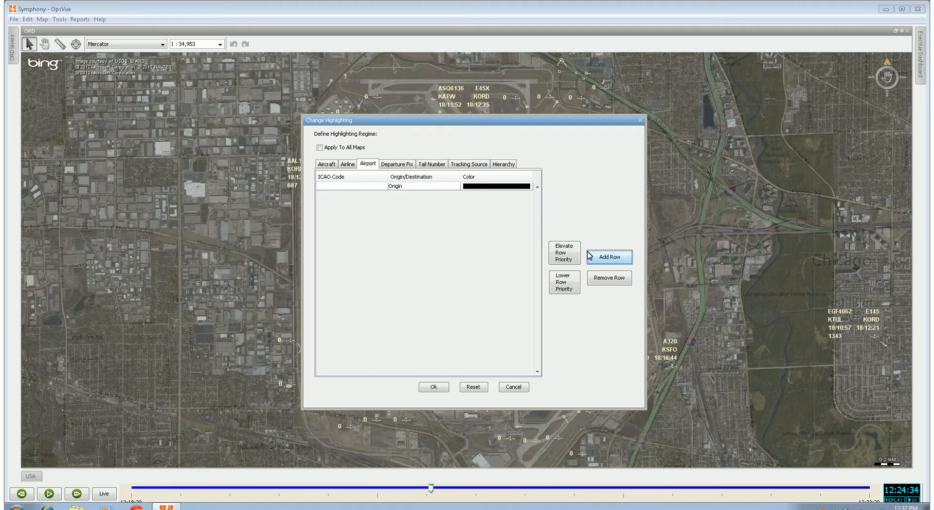
{"action": "double_click", "coordinate": [368, 186]}
{"action": "type", "text": "ORD"}
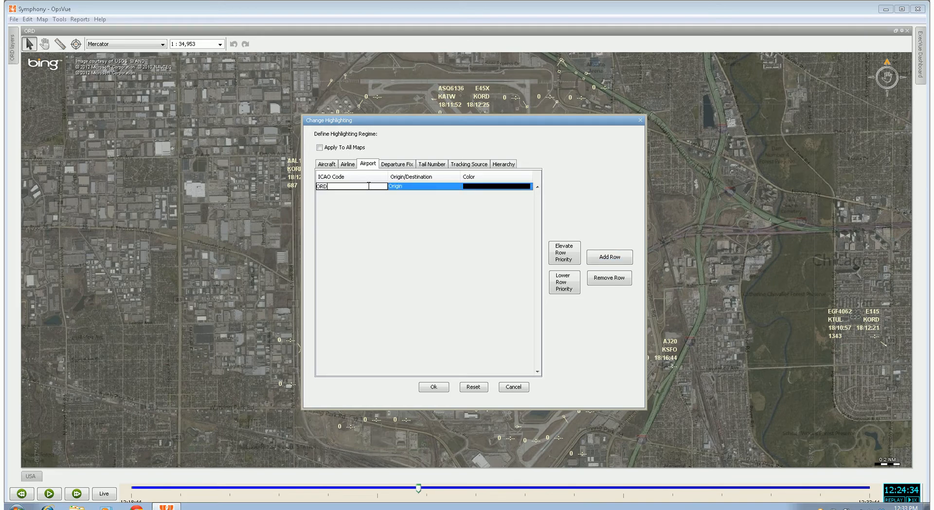
{"action": "left_click", "coordinate": [480, 188]}
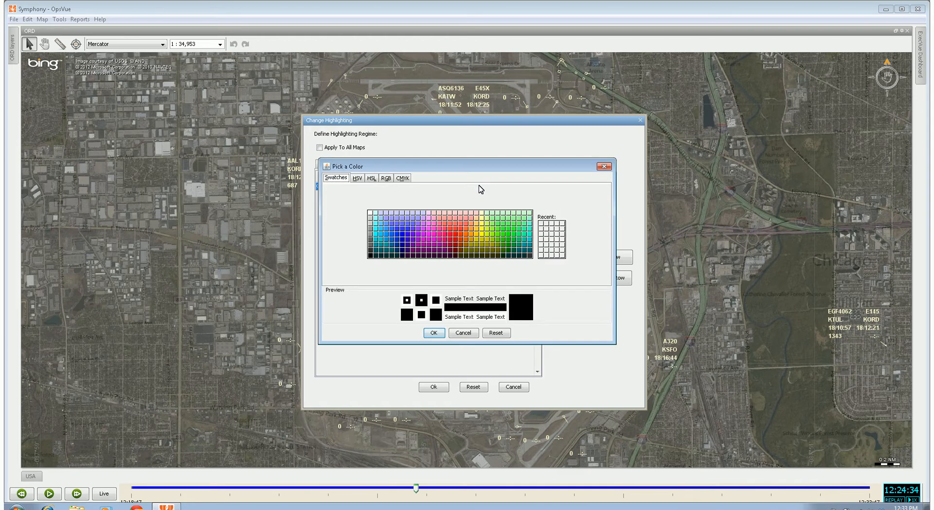
{"action": "left_click", "coordinate": [399, 234]}
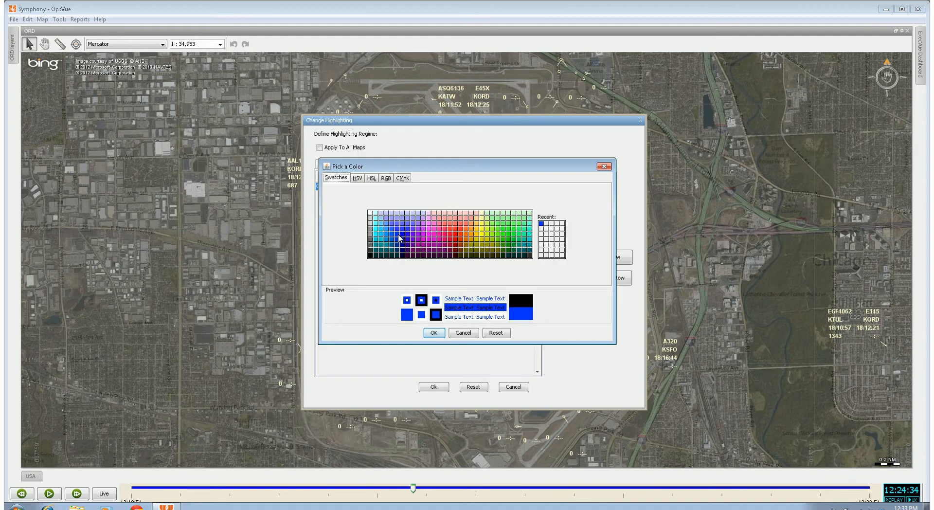
{"action": "left_click", "coordinate": [434, 333]}
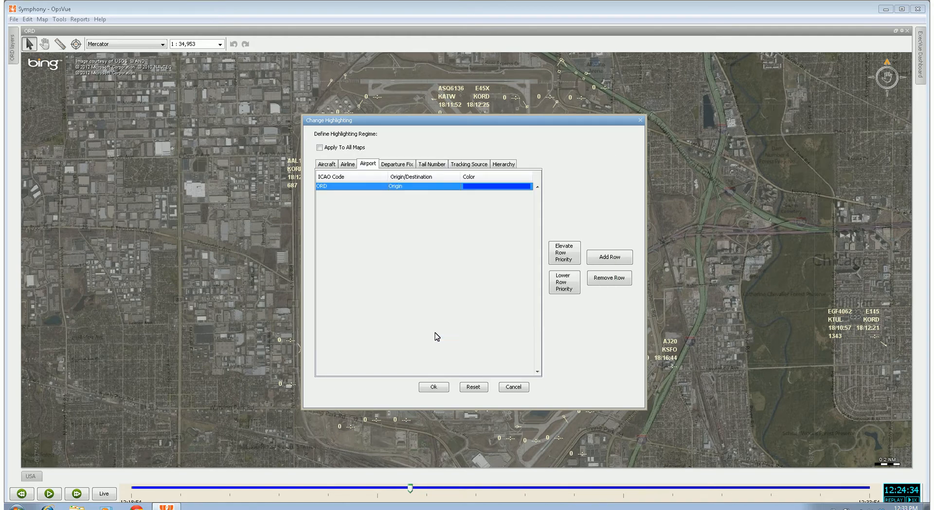
- Add a second airport highlighting rule that colors flights with destination ORD green
{"action": "left_click", "coordinate": [600, 263]}
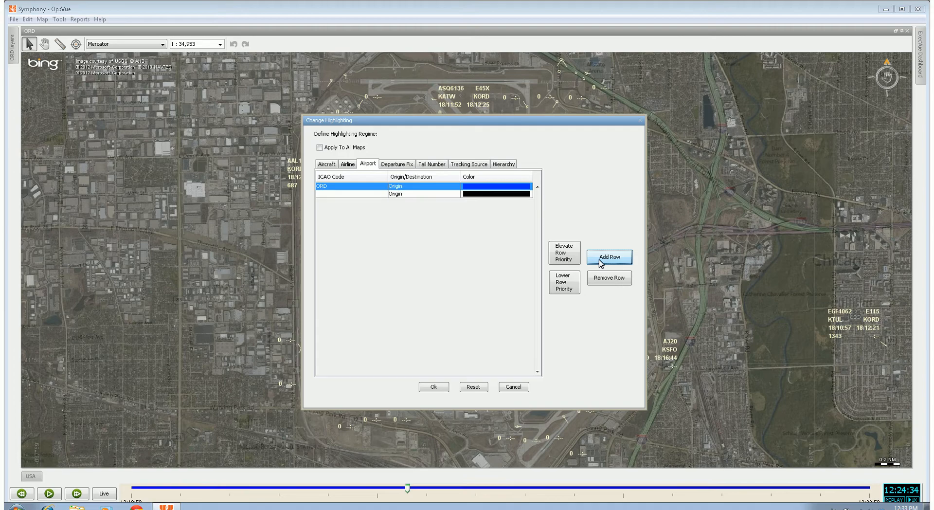
{"action": "double_click", "coordinate": [349, 194]}
{"action": "type", "text": "ORD"}
{"action": "key", "text": "Return"}
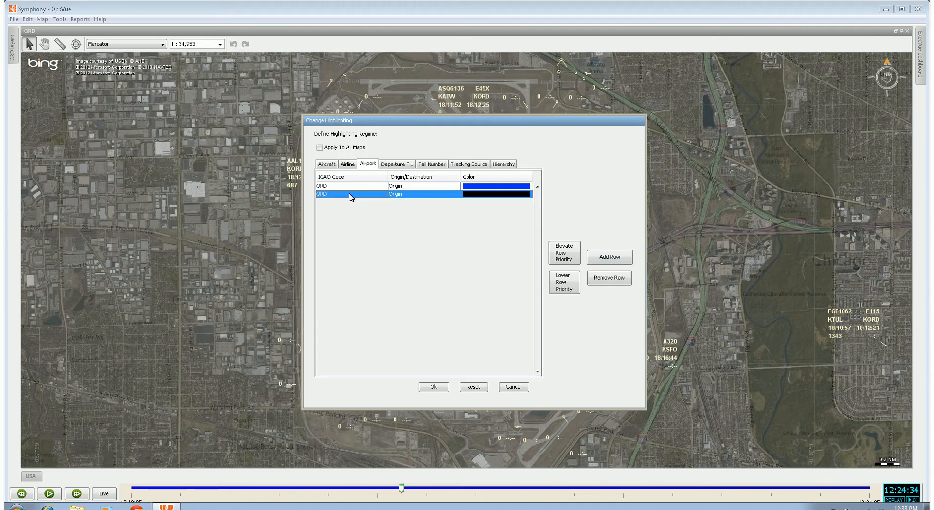
{"action": "left_click", "coordinate": [400, 196]}
{"action": "left_click", "coordinate": [402, 210]}
{"action": "left_click", "coordinate": [477, 195]}
{"action": "left_click", "coordinate": [492, 226]}
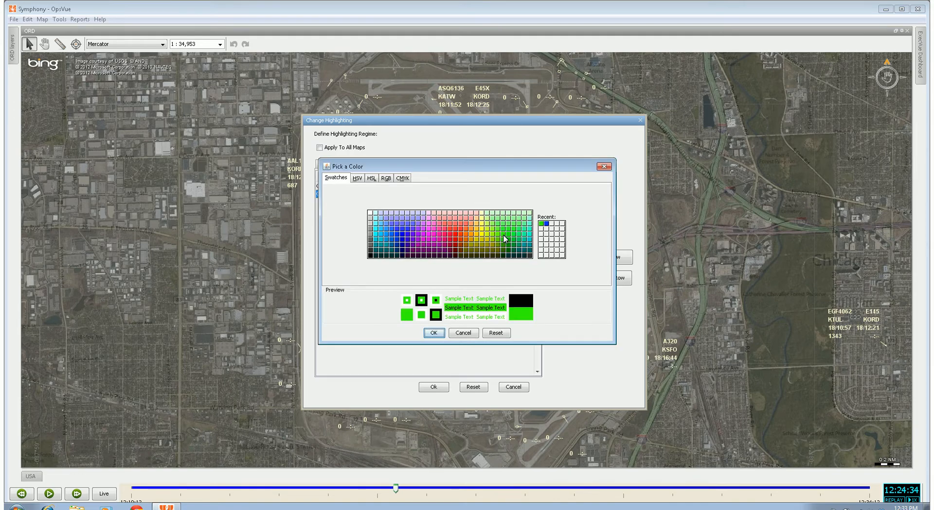
{"action": "left_click", "coordinate": [438, 334]}
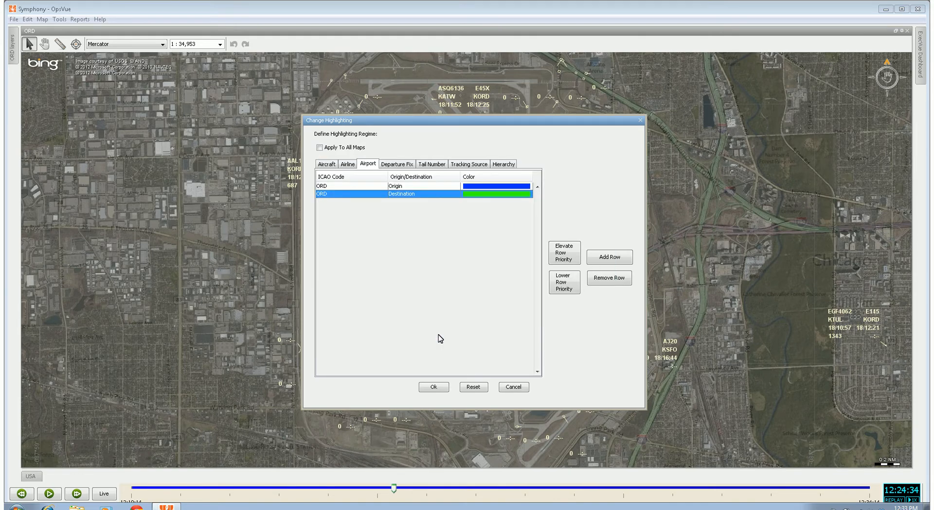
- Add two more airport highlighting rows and set the first one to origin KORD in the same blue
{"action": "double_click", "coordinate": [599, 259]}
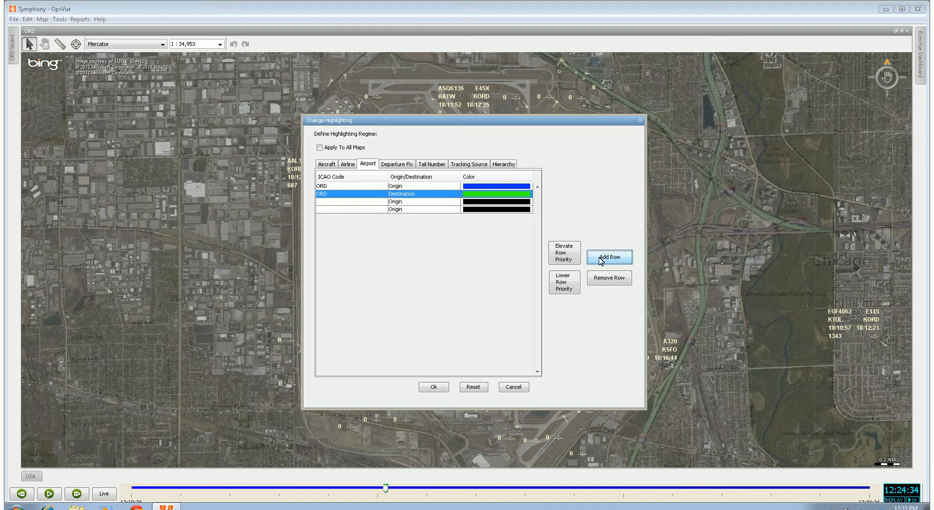
{"action": "left_click", "coordinate": [339, 201]}
{"action": "type", "text": "KORD"}
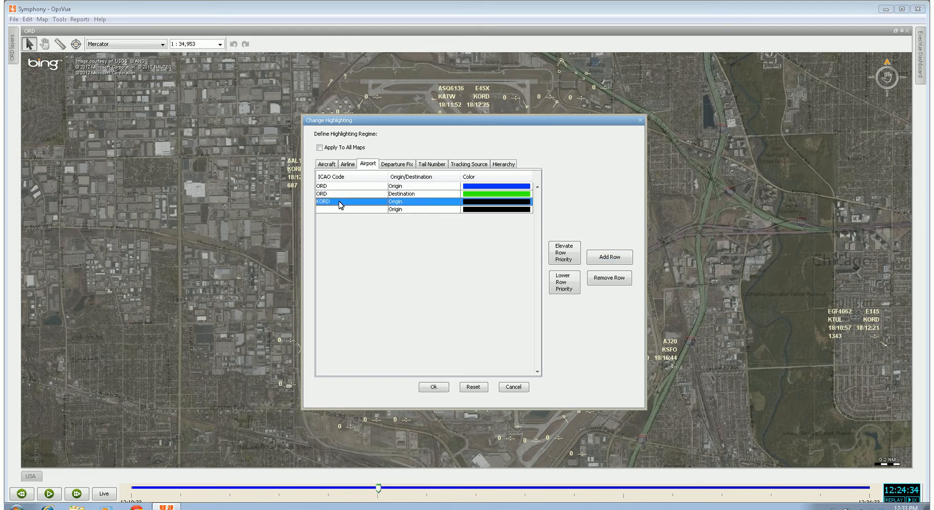
{"action": "left_click", "coordinate": [494, 202]}
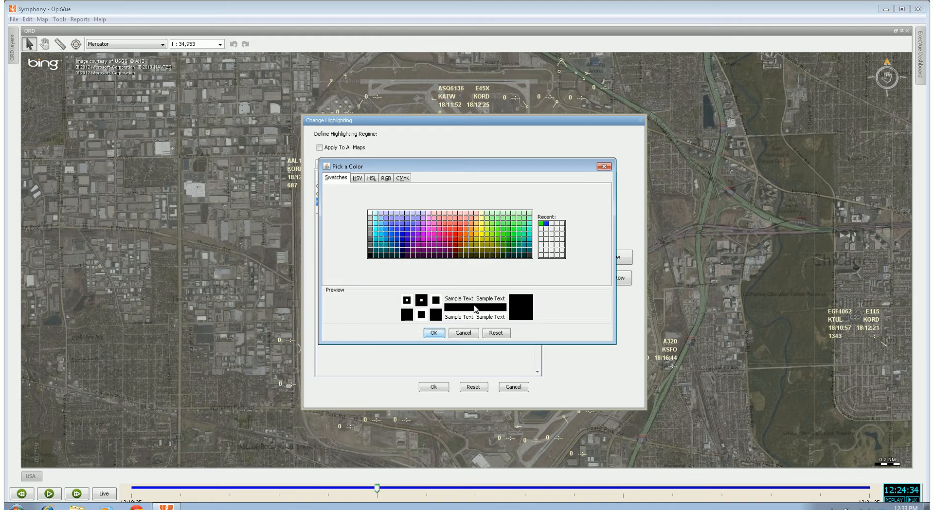
{"action": "left_click", "coordinate": [546, 223]}
{"action": "left_click", "coordinate": [439, 332]}
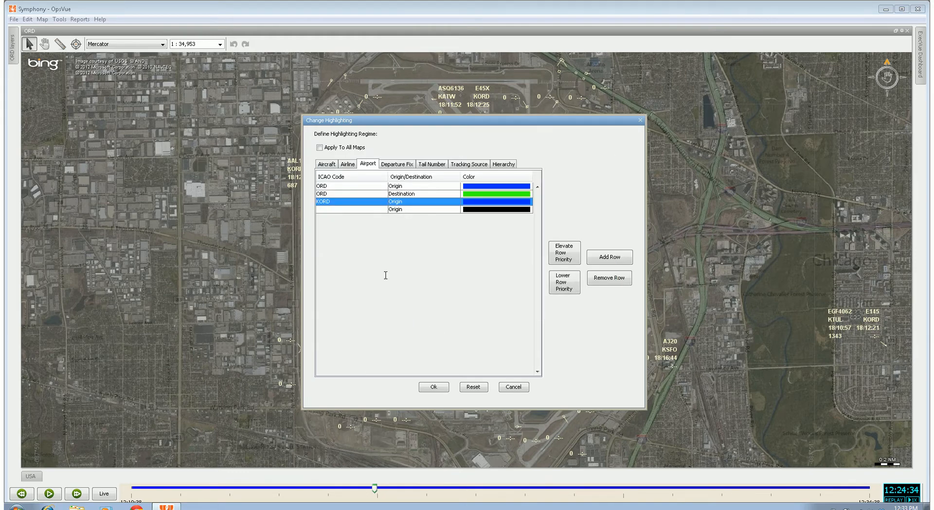
- Set the remaining highlighting row to destination KORD in green and apply the highlighting to the map
{"action": "double_click", "coordinate": [345, 210]}
{"action": "type", "text": "KORD"}
{"action": "key", "text": "Return"}
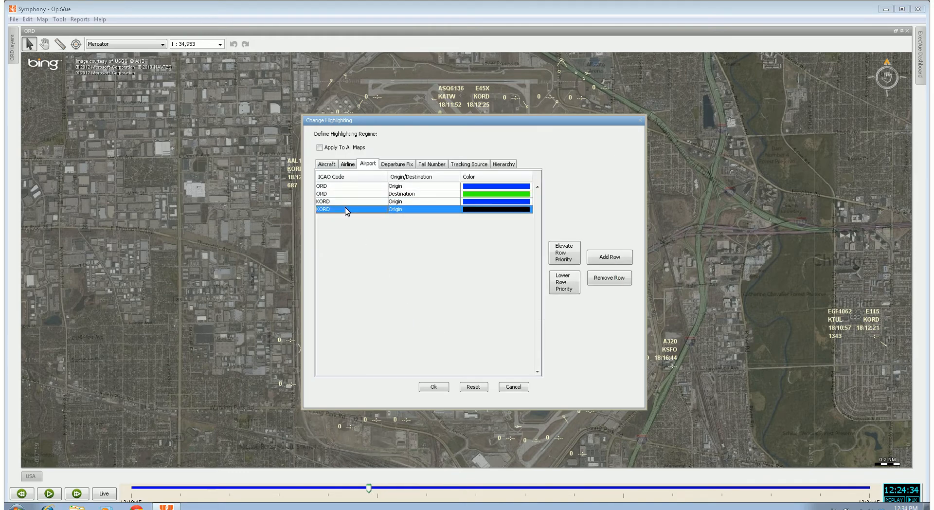
{"action": "left_click", "coordinate": [476, 210]}
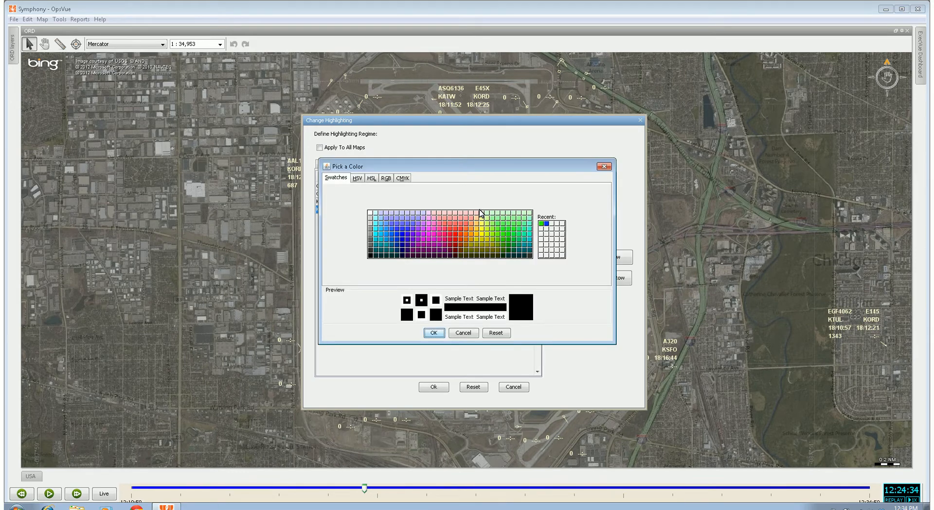
{"action": "left_click", "coordinate": [481, 225]}
{"action": "left_click", "coordinate": [434, 333]}
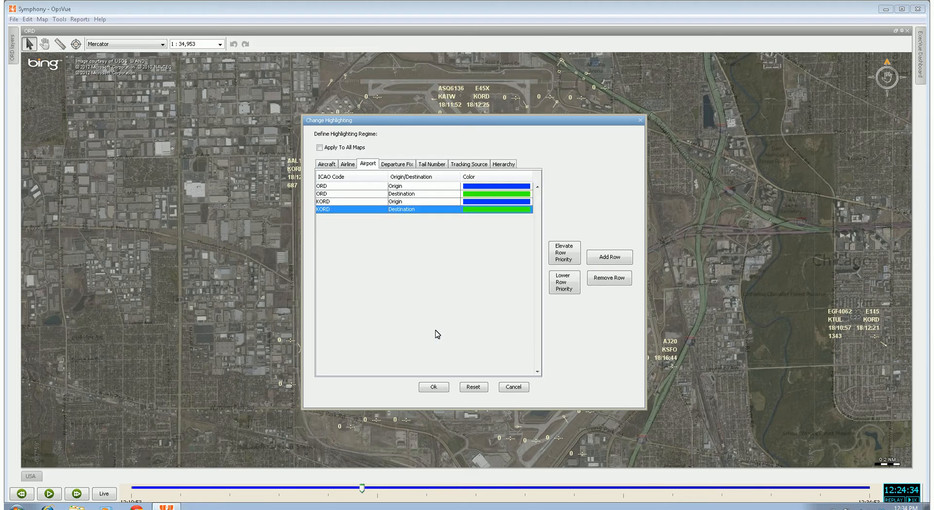
{"action": "left_click", "coordinate": [434, 386]}
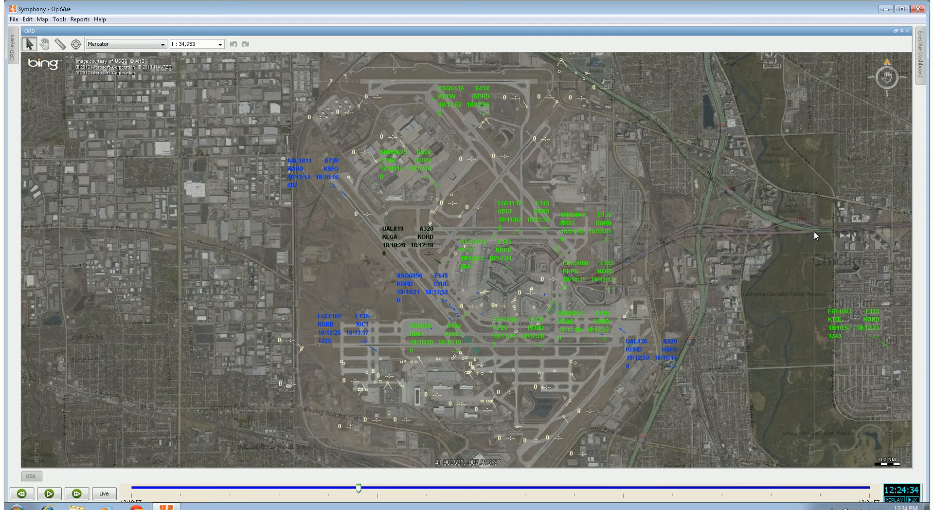
- Create a new map beside the ORD map and make the new map active
{"action": "left_click", "coordinate": [887, 168]}
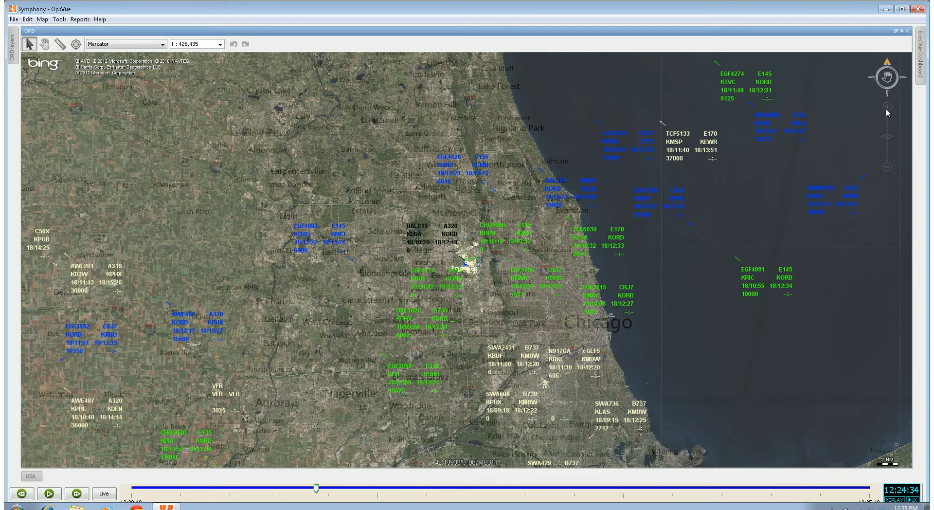
{"action": "left_click", "coordinate": [885, 107]}
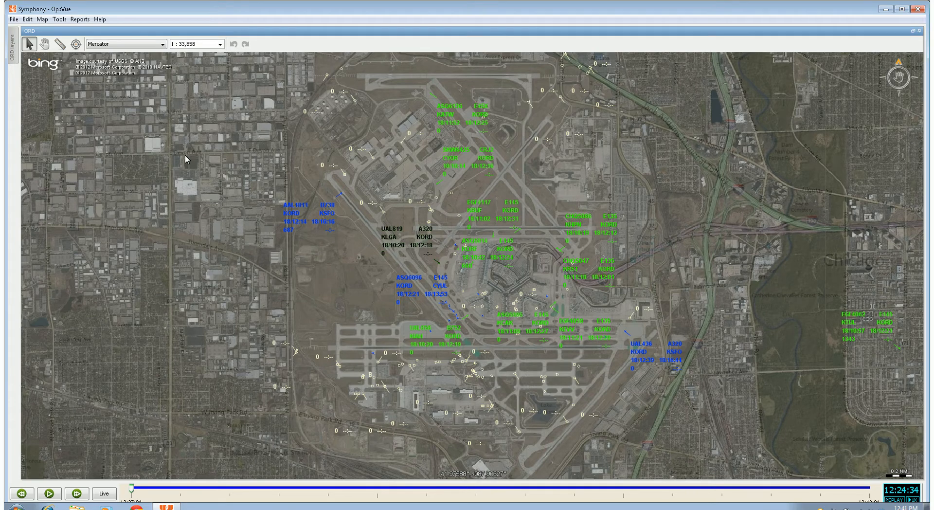
{"action": "left_click", "coordinate": [13, 20]}
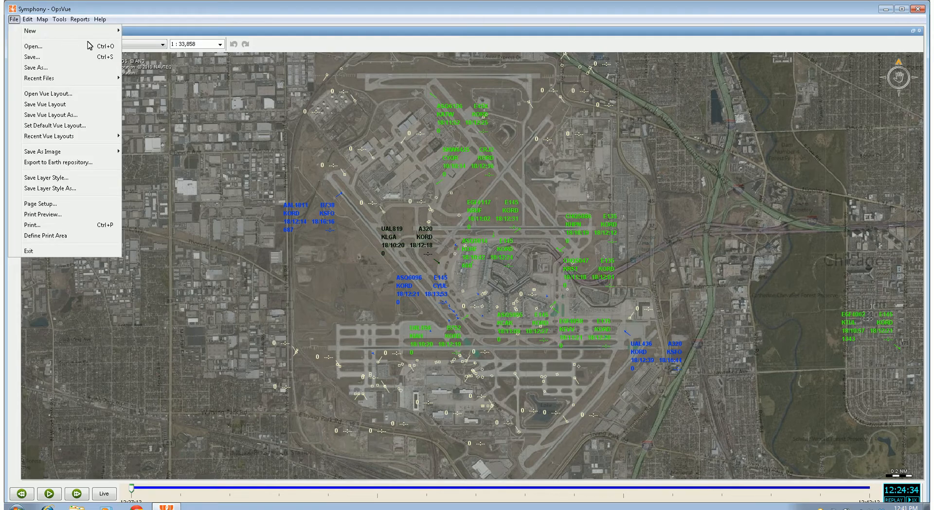
{"action": "mouse_move", "coordinate": [114, 31]}
{"action": "left_click", "coordinate": [146, 56]}
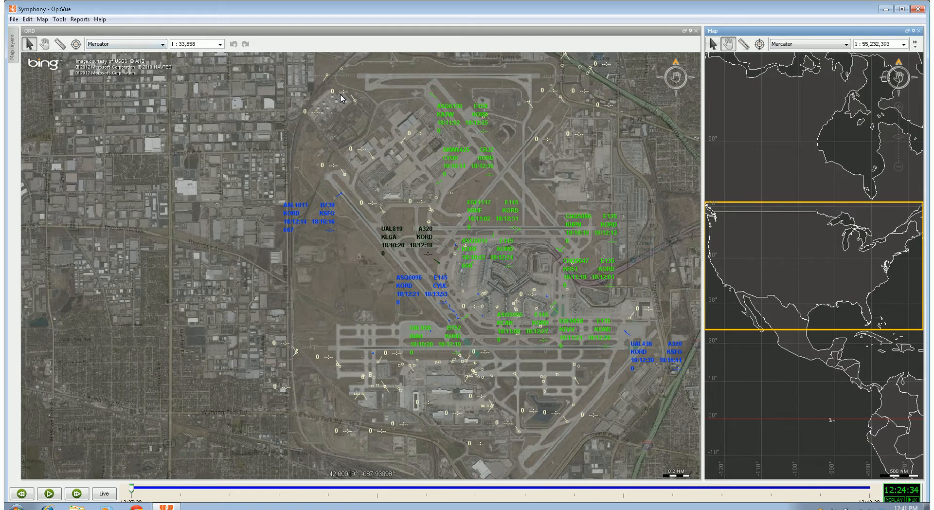
{"action": "left_click", "coordinate": [333, 33]}
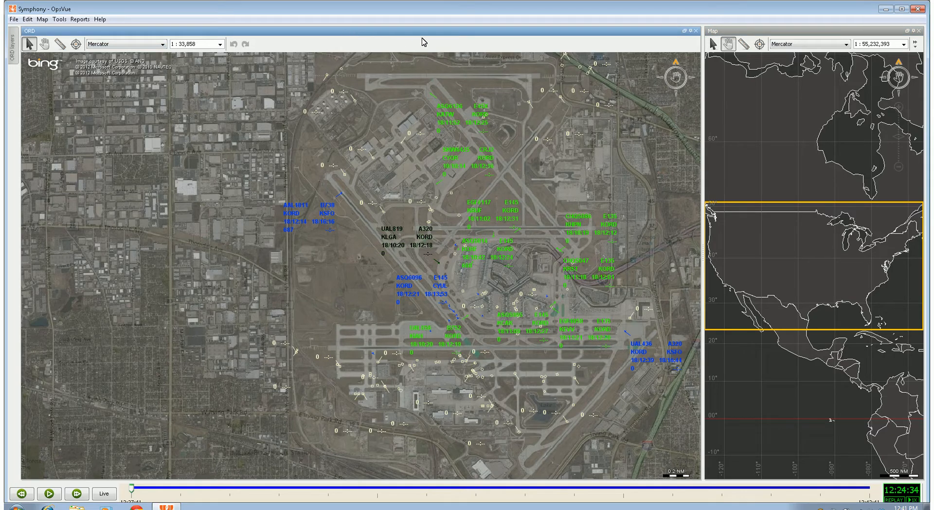
{"action": "left_click", "coordinate": [711, 45]}
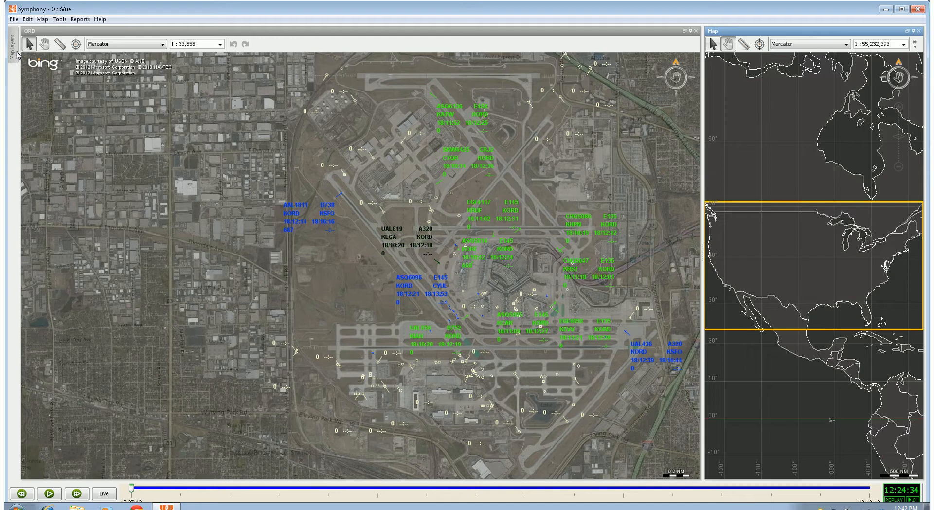
- Copy the Flight Data, BingMaps Road and BingMaps Aerial layers from the ORD map into the new map
{"action": "mouse_move", "coordinate": [17, 52]}
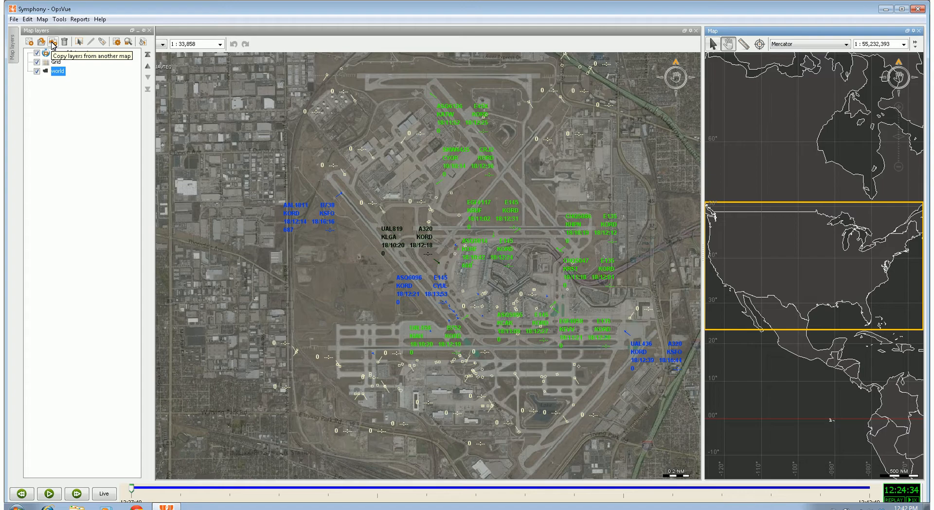
{"action": "left_click", "coordinate": [53, 42]}
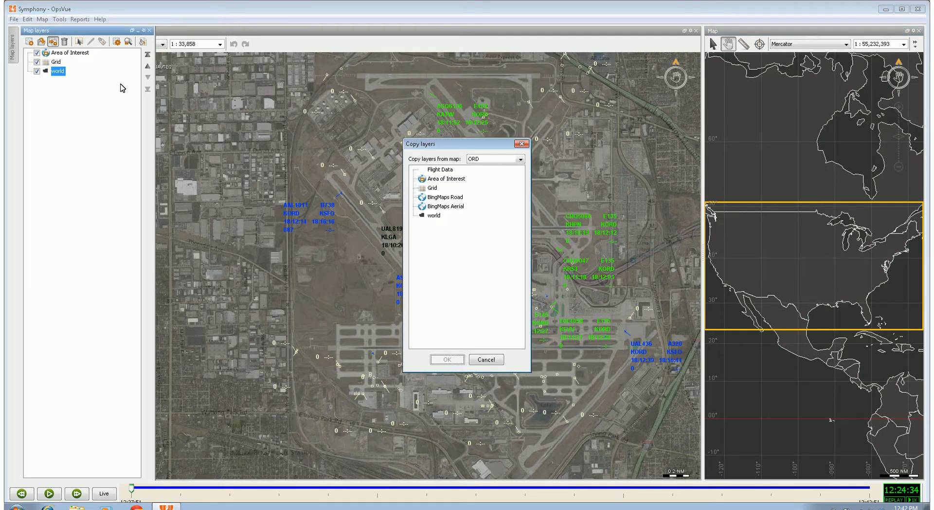
{"action": "left_click", "coordinate": [519, 159]}
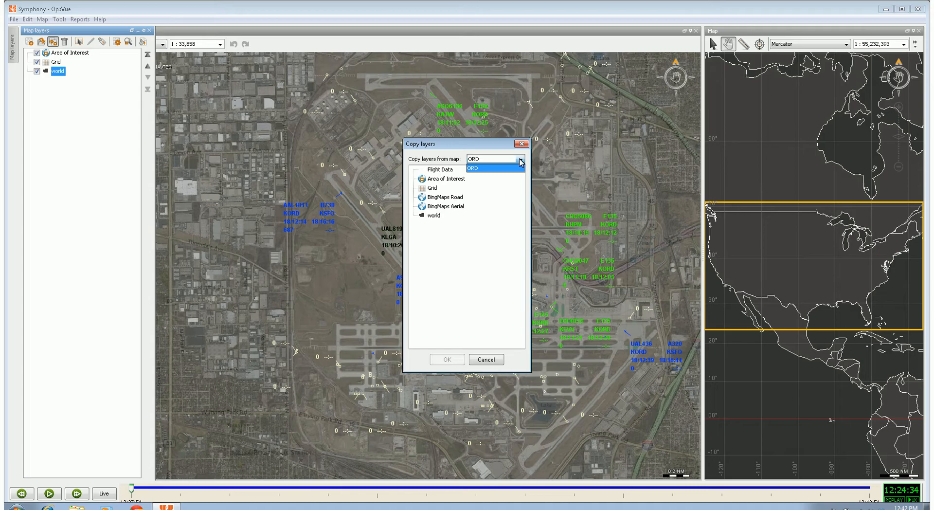
{"action": "left_click", "coordinate": [442, 170]}
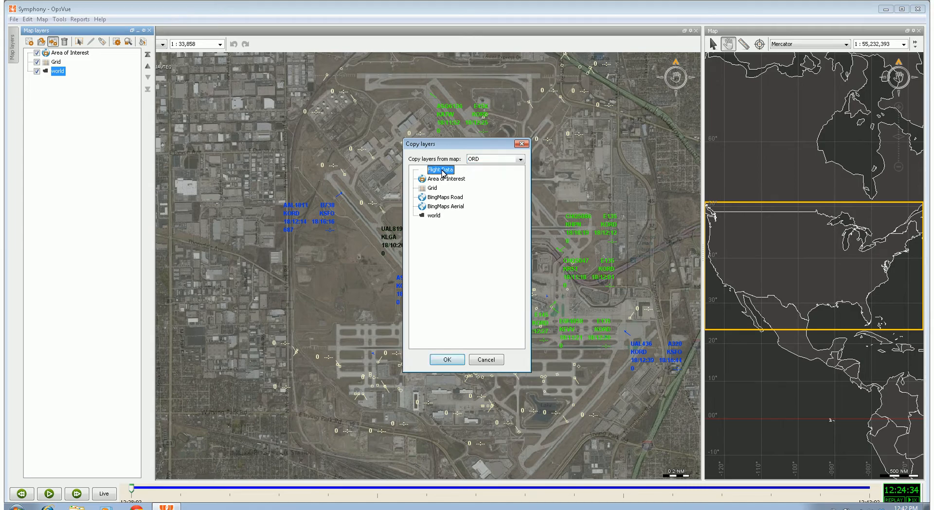
{"action": "left_click", "coordinate": [444, 197], "text": "ctrl"}
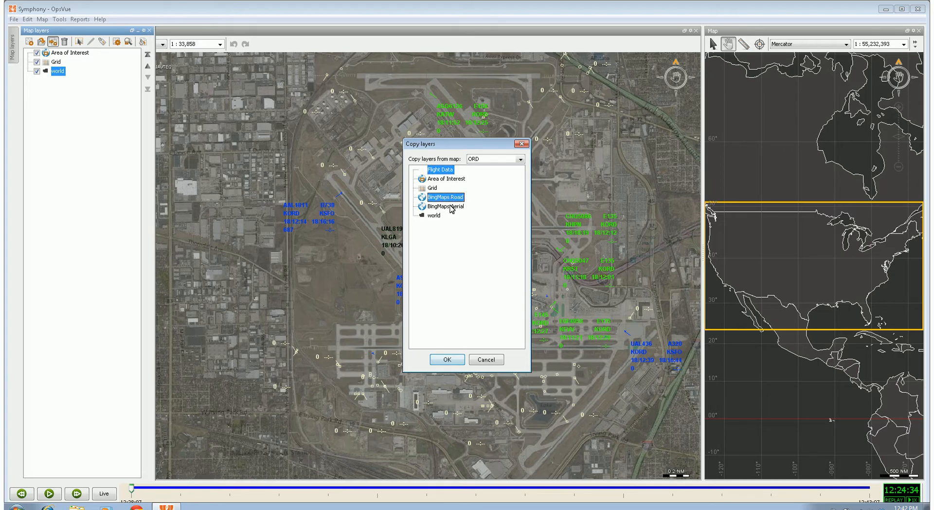
{"action": "left_click", "coordinate": [451, 206], "text": "ctrl"}
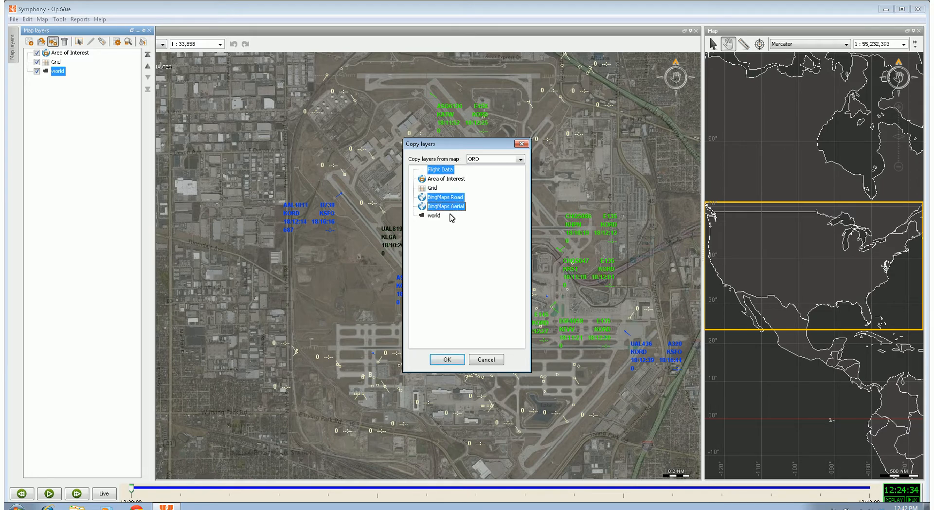
{"action": "left_click", "coordinate": [447, 359]}
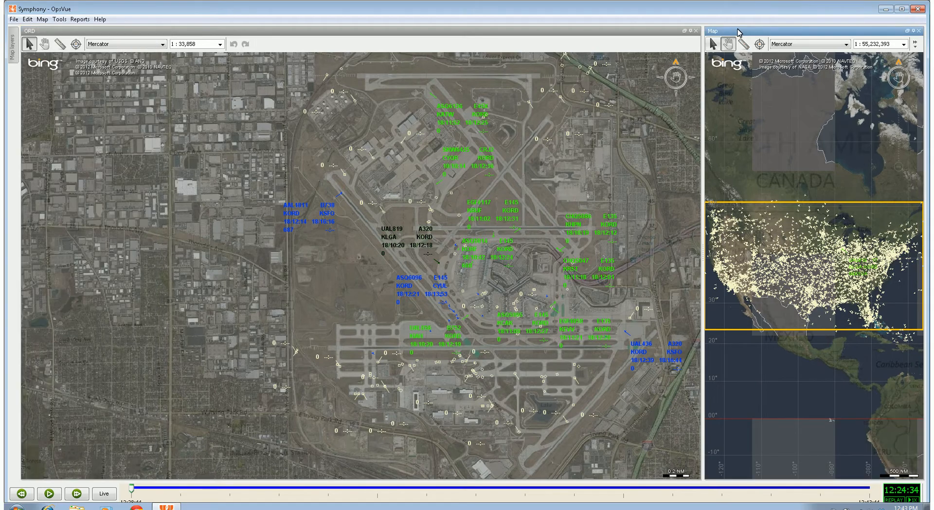
- Go to airport DFW on the new map and zoom in to a scale of 1:100,333
{"action": "left_click", "coordinate": [897, 106]}
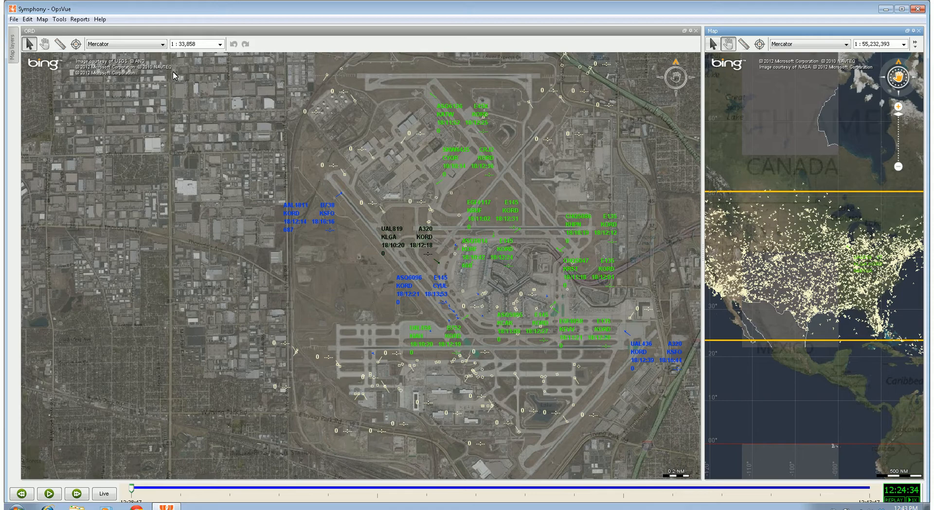
{"action": "left_click", "coordinate": [59, 19]}
{"action": "left_click", "coordinate": [82, 135]}
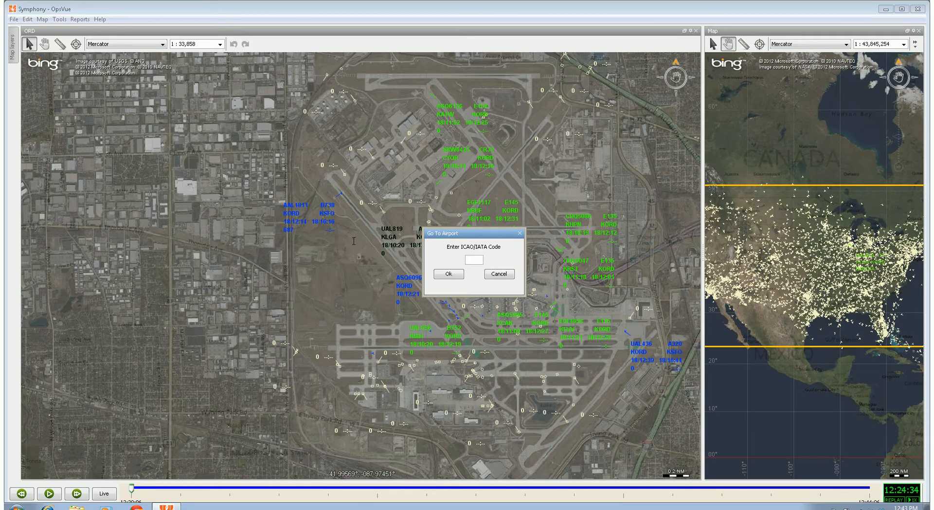
{"action": "left_click", "coordinate": [468, 261]}
{"action": "type", "text": "DFW"}
{"action": "key", "text": "Return"}
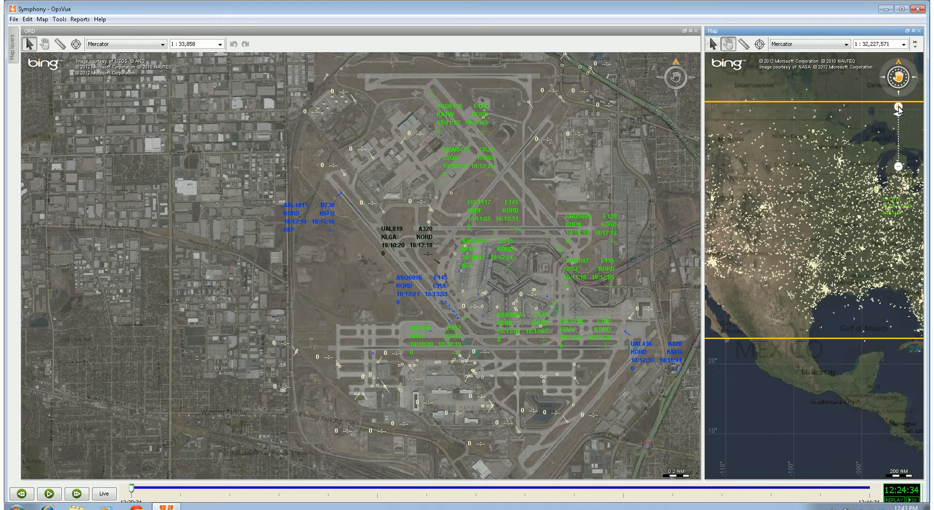
{"action": "left_click", "coordinate": [898, 109]}
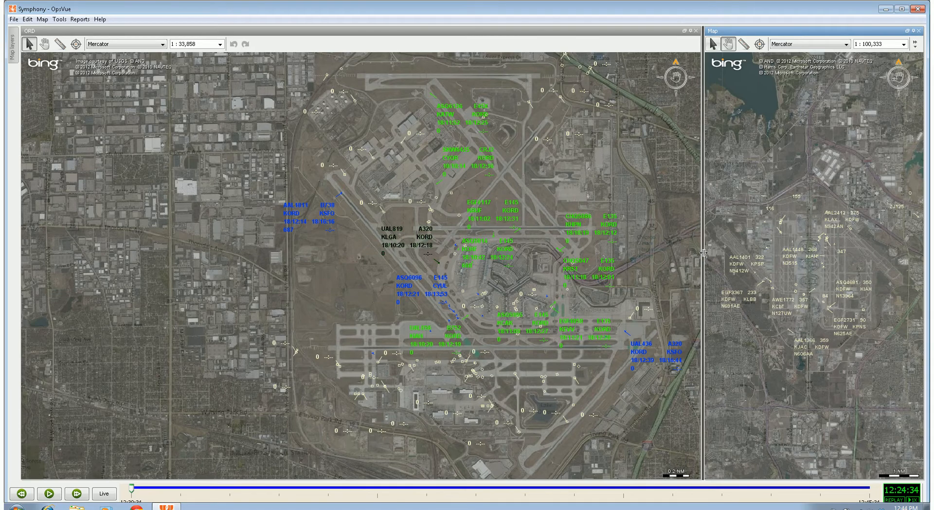
- Widen the DFW map by moving the divider between the two maps toward the ORD map
{"action": "left_click_drag", "start_coordinate": [703, 252], "coordinate": [631, 264]}
{"action": "left_click_drag", "start_coordinate": [631, 265], "coordinate": [531, 261]}
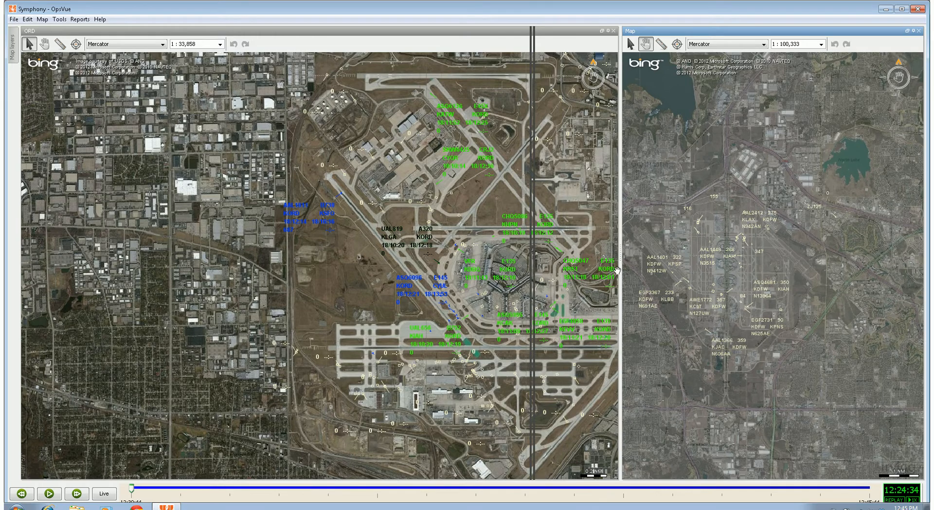